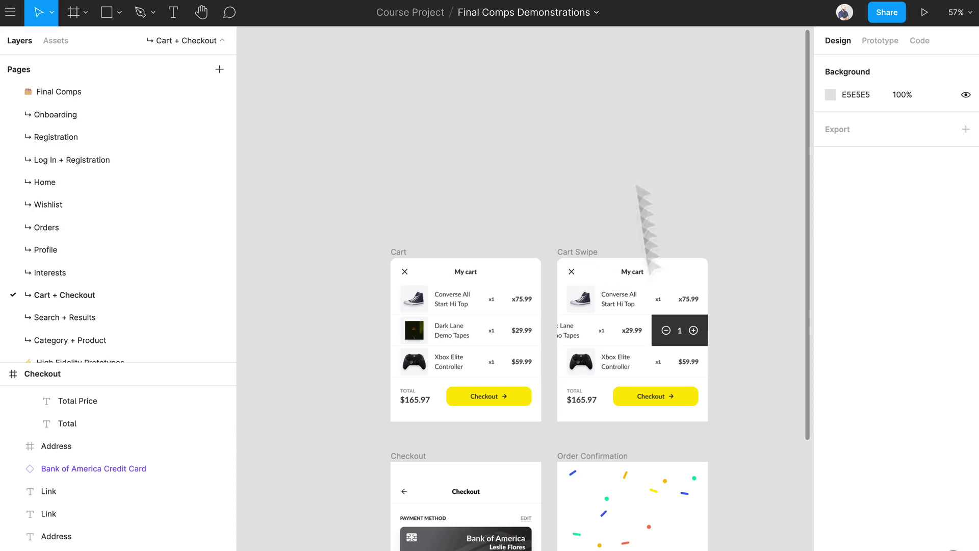
pyautogui.keyDown('ctrl'); pyautogui.scroll(3, 365, 207); pyautogui.keyUp('ctrl')
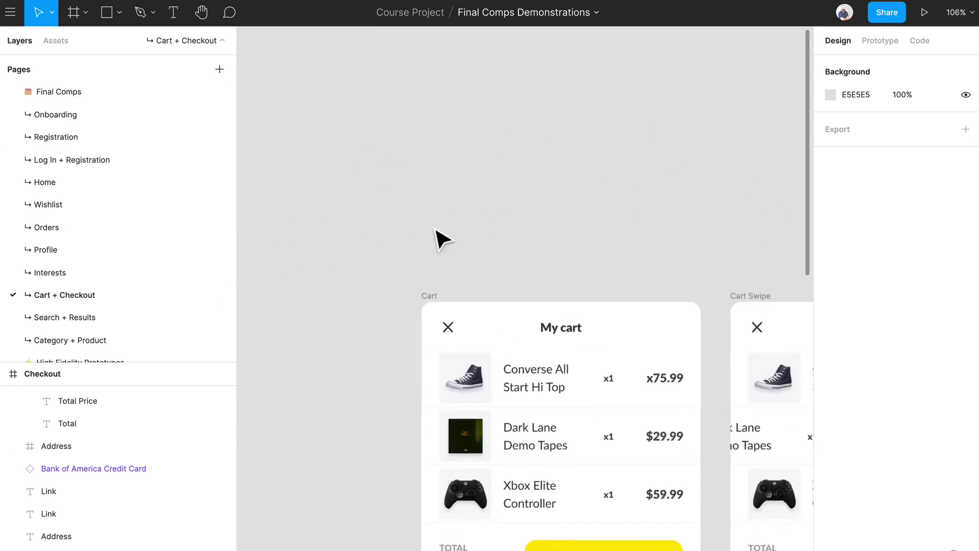
# - Pan the canvas so the Cart frame fills the view at 106%
pyautogui.moveTo(436, 236); pyautogui.dragTo(334, 87)
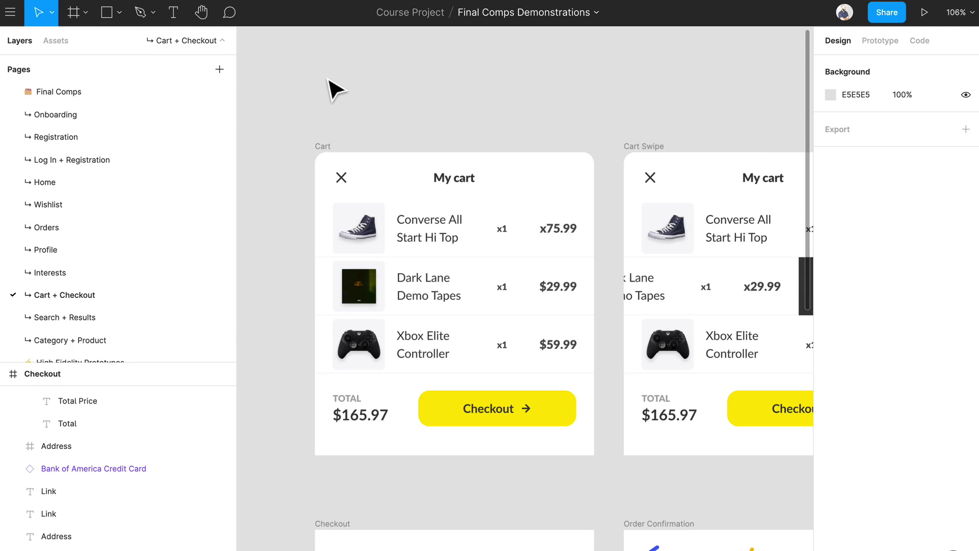
pyautogui.click(448, 182)
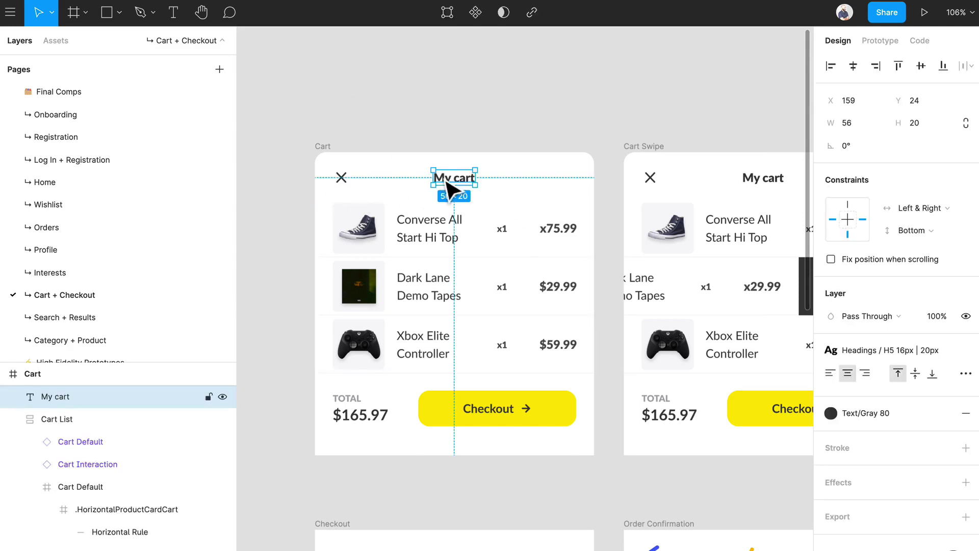
pyautogui.click(342, 182)
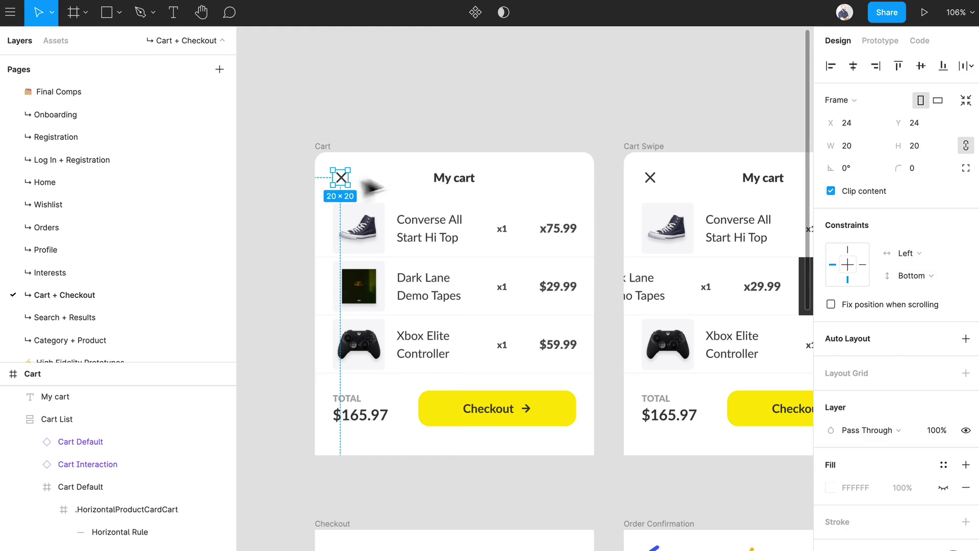
pyautogui.click(474, 187)
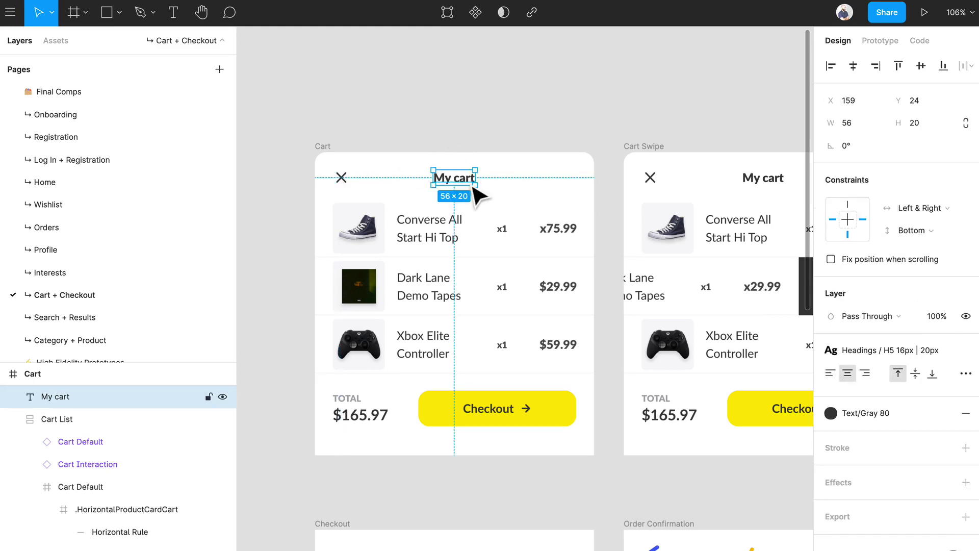
pyautogui.click(468, 143)
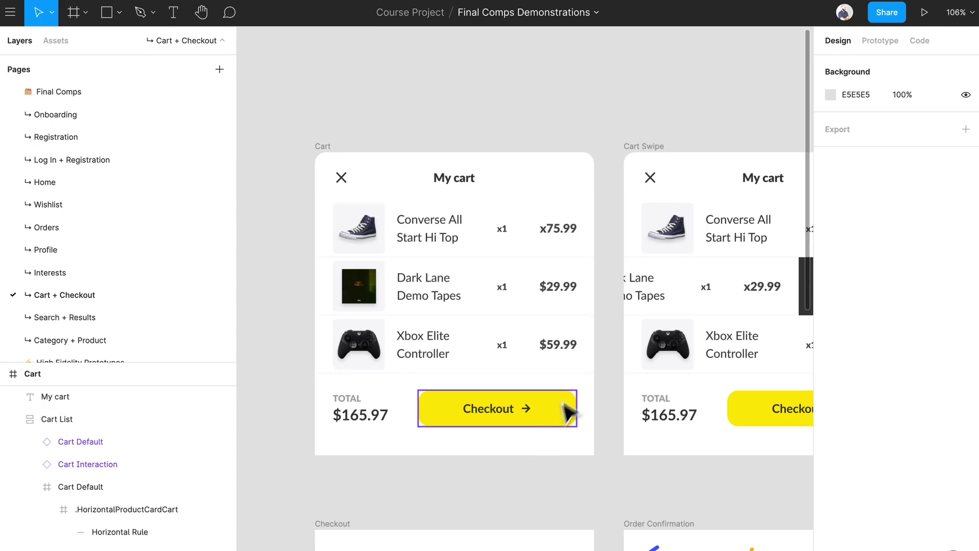
pyautogui.moveTo(563, 408); pyautogui.dragTo(444, 371)
pyautogui.hscroll(-3, 536, 260)
pyautogui.scroll(-1, 536, 260)
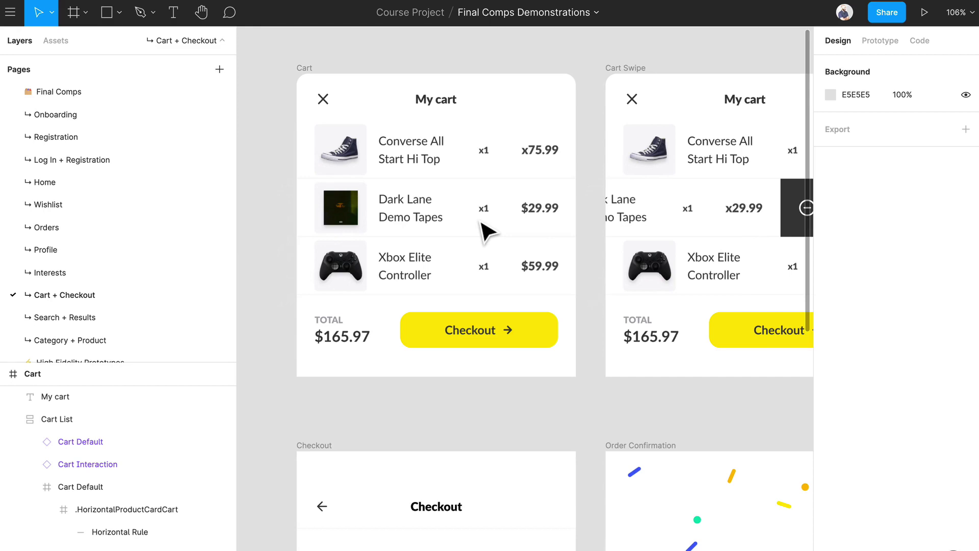
# - Select the Cart List to reveal its two Cart Default rows and Cart Interaction row
pyautogui.click(467, 198)
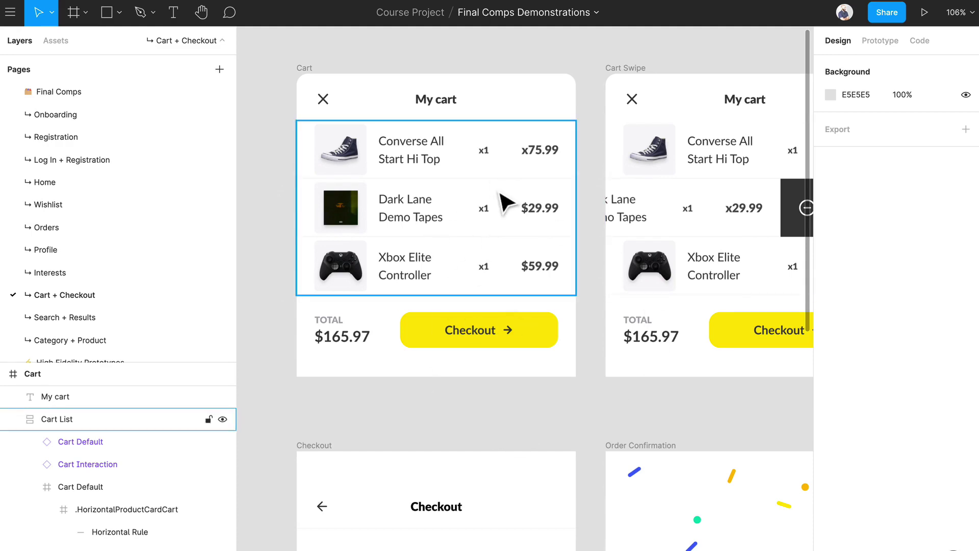
pyautogui.moveTo(499, 192); pyautogui.dragTo(496, 209)
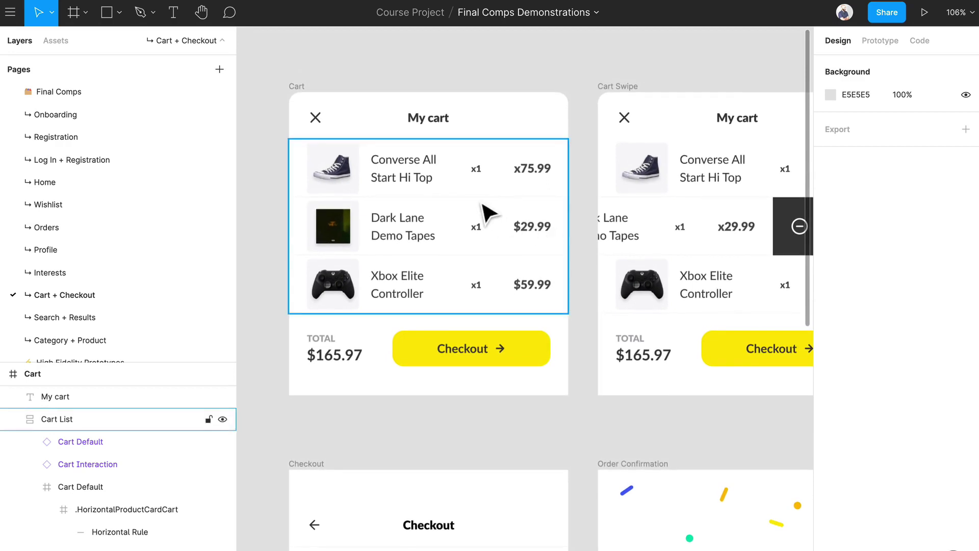
pyautogui.click(483, 203)
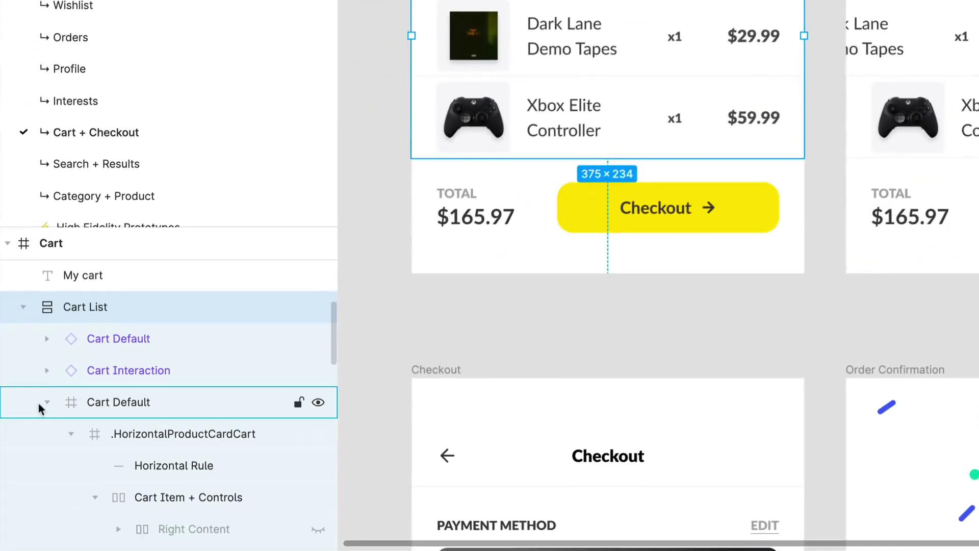
pyautogui.click(45, 404)
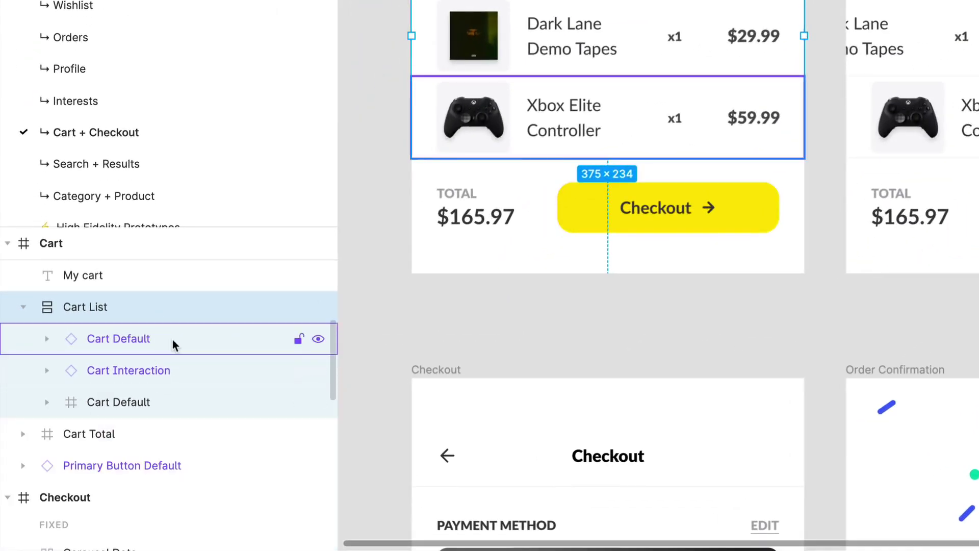
pyautogui.click(164, 404)
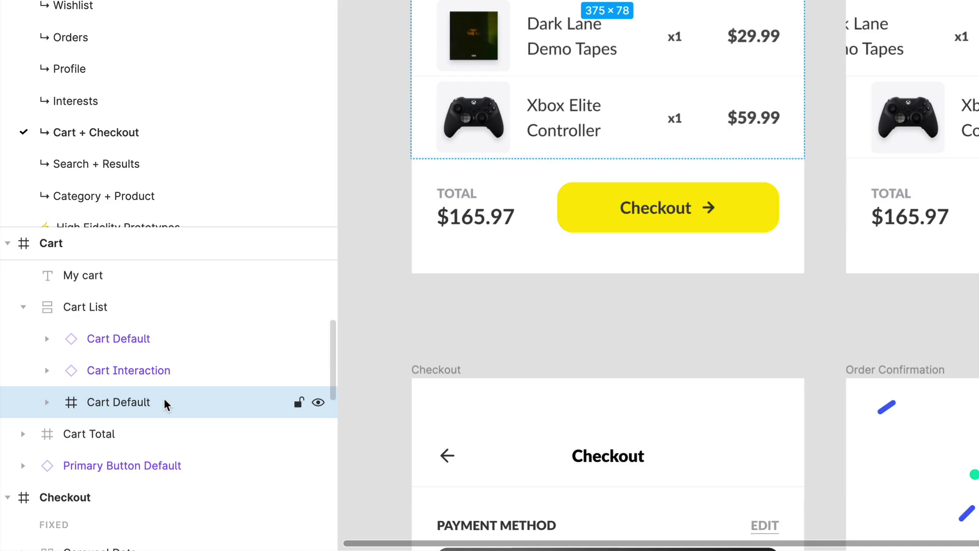
# - Duplicate the Xbox Elite Controller item, reorder it, and delete the leftover Cart Default frame
pyautogui.click(180, 342)
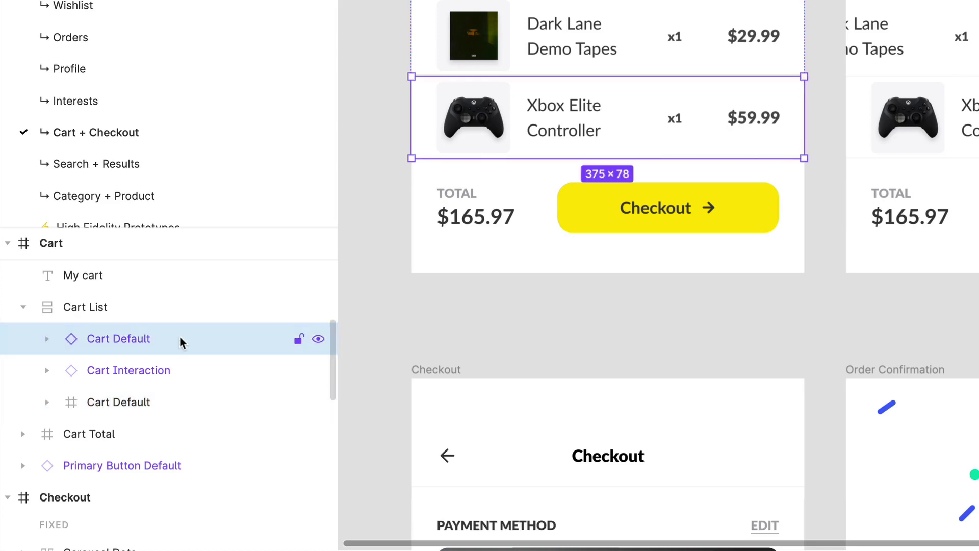
pyautogui.press('super+c')
pyautogui.press('super+v')
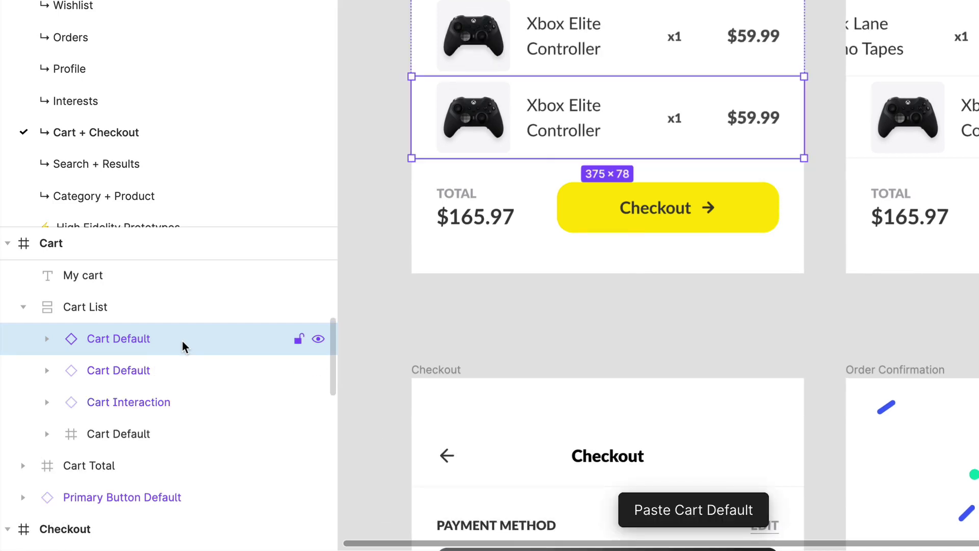
pyautogui.press('Up')
pyautogui.press('Up')
pyautogui.press('Up')
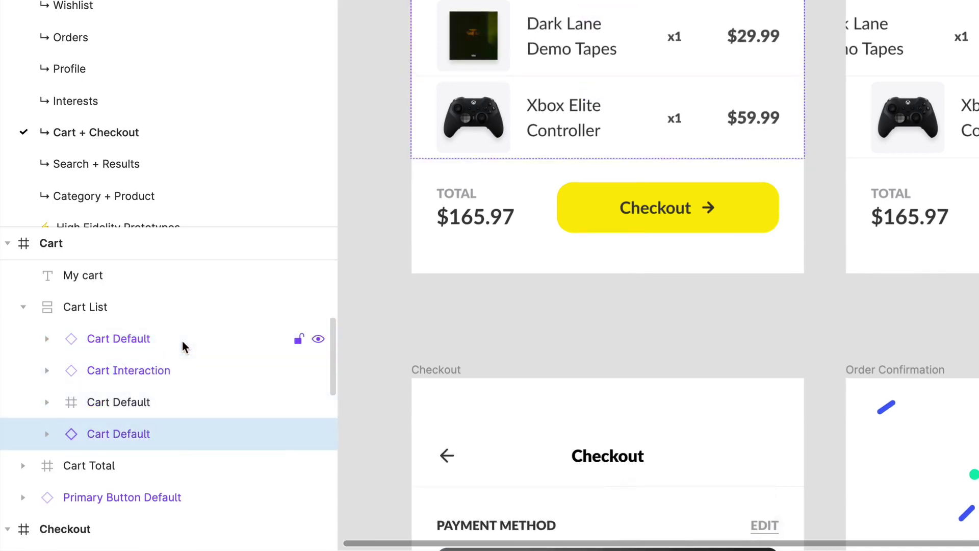
pyautogui.press('Down')
pyautogui.click(196, 433)
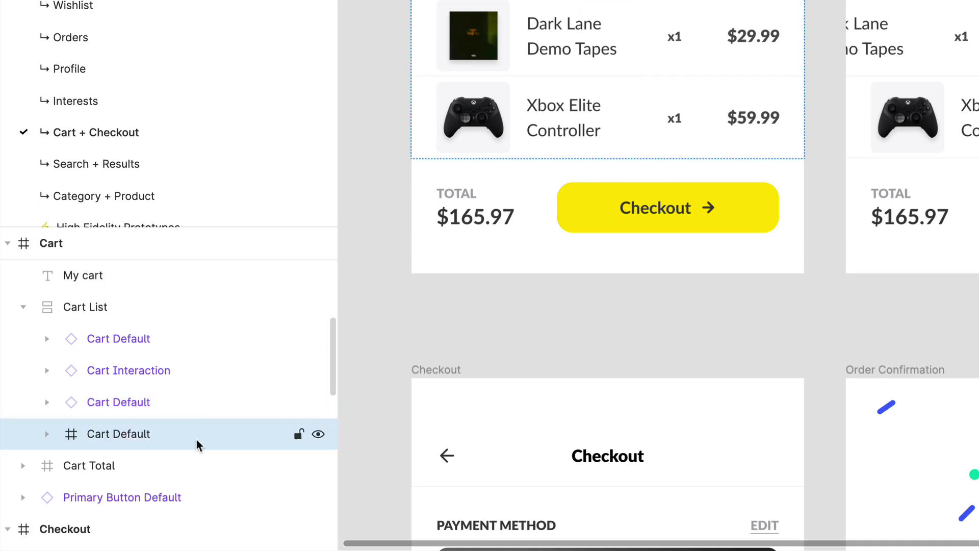
pyautogui.press('Delete')
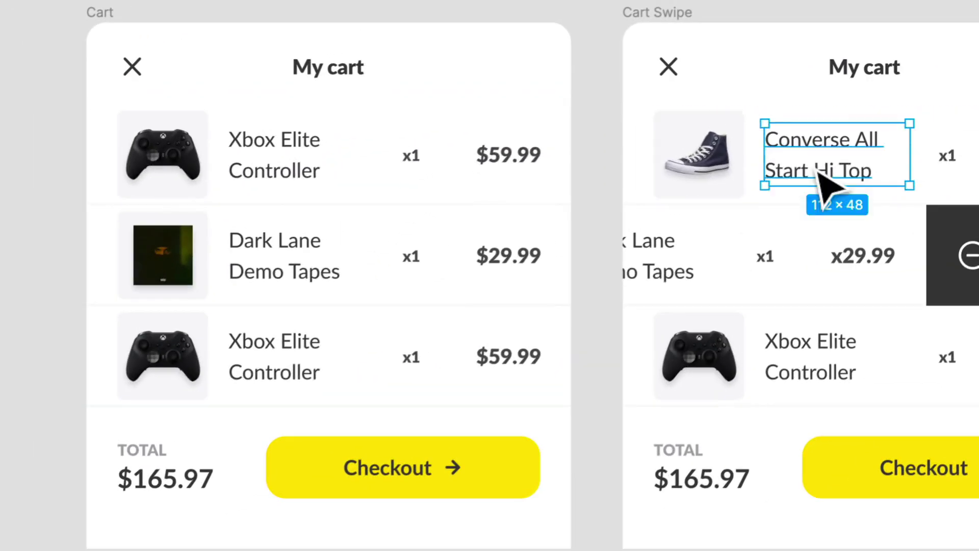
# - Rename the top item 'Converse All Start Hi Top' and change its price to $75.99
pyautogui.doubleClick(806, 161)
pyautogui.press('super+c')
pyautogui.doubleClick(293, 168)
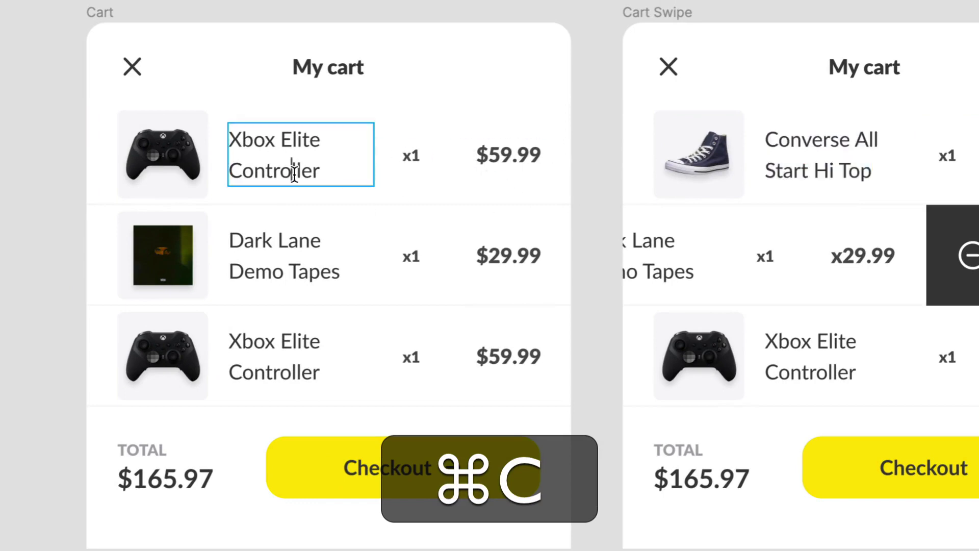
pyautogui.press('super+v')
pyautogui.keyDown('super'); pyautogui.click(505, 157); pyautogui.keyUp('super')
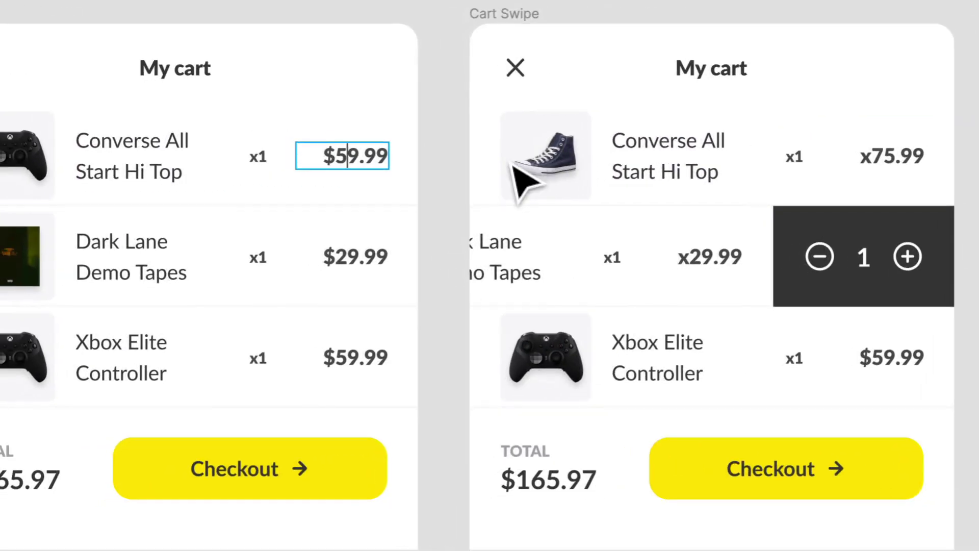
pyautogui.press('BackSpace')
pyautogui.press('BackSpace')
pyautogui.write('75')
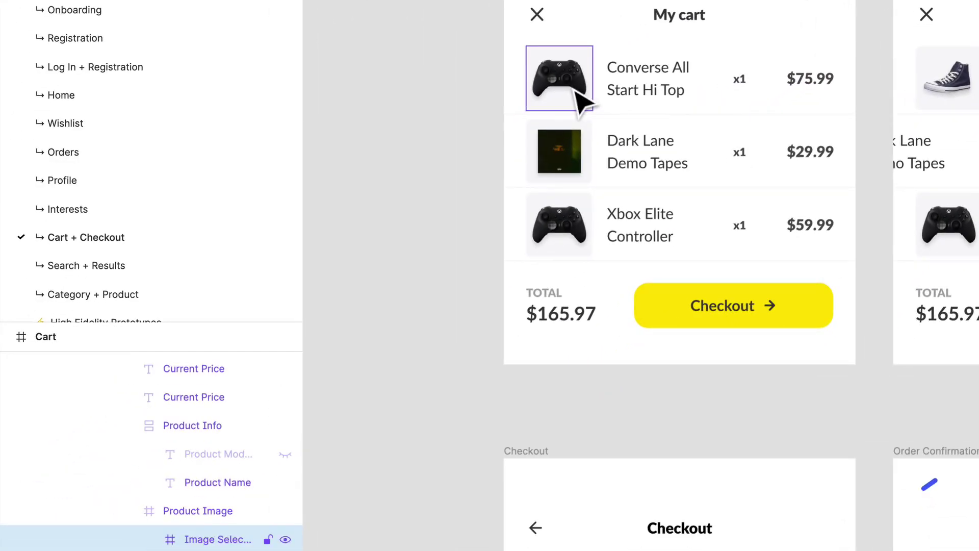
# - In the top item's Image Selector, hide the Electronics image and show the Fashion shoe
pyautogui.doubleClick(576, 90)
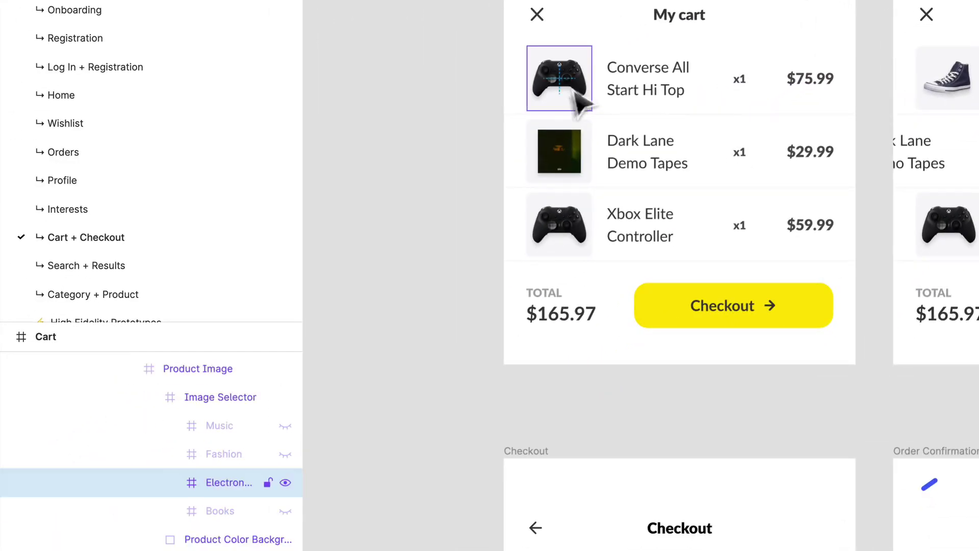
pyautogui.click(285, 482)
pyautogui.click(286, 453)
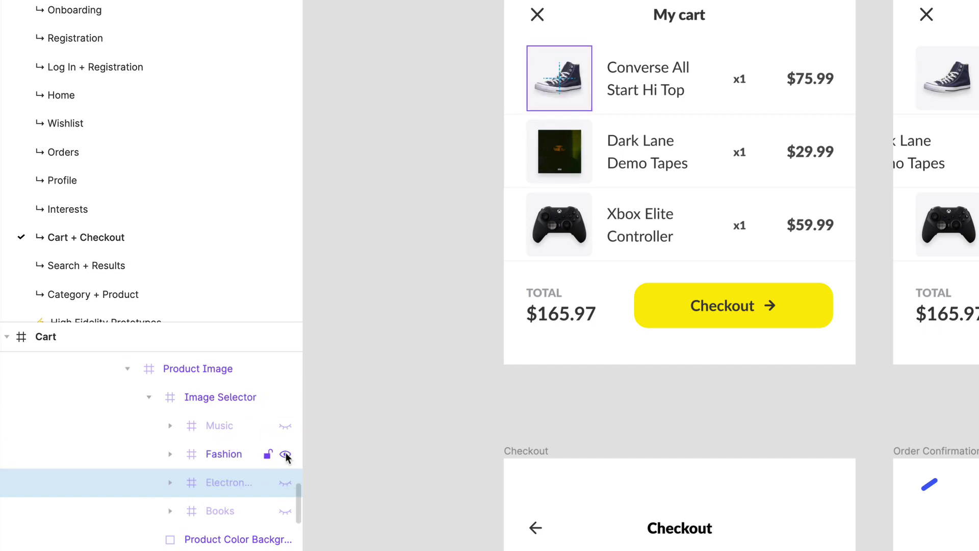
pyautogui.click(406, 169)
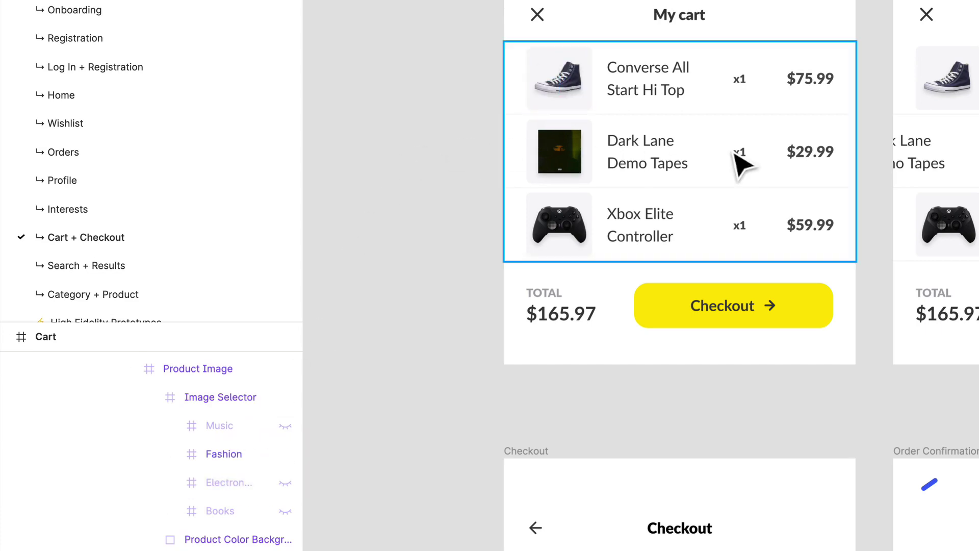
pyautogui.moveTo(735, 135)
pyautogui.mouseDown()
pyautogui.moveTo(692, 150)
pyautogui.moveTo(667, 134)
pyautogui.mouseUp()
pyautogui.click(697, 134)
pyautogui.doubleClick(704, 127)
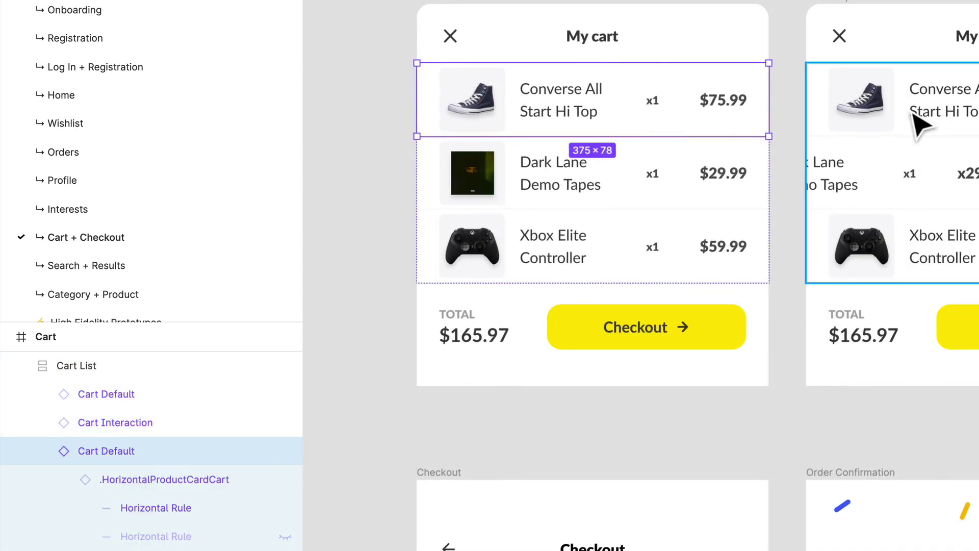
pyautogui.click(918, 125)
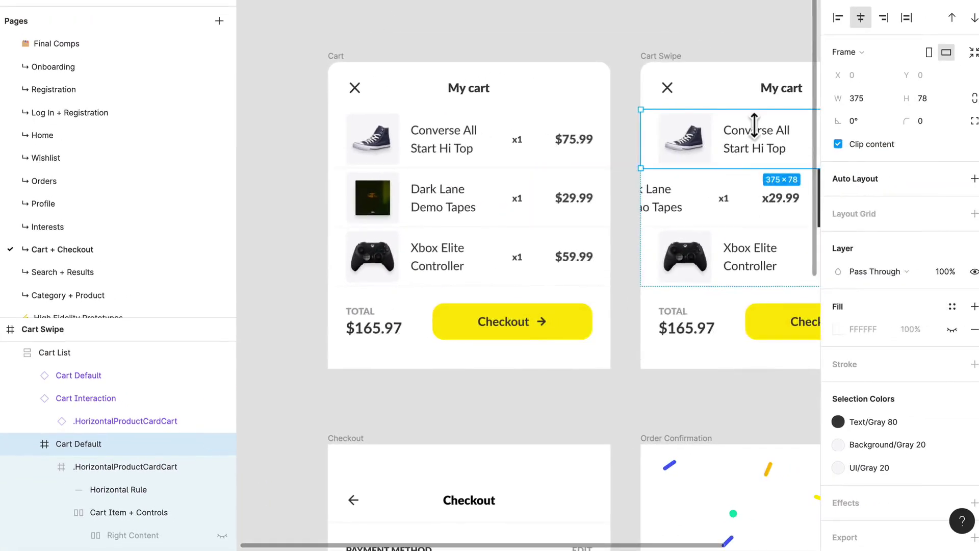
pyautogui.click(688, 260)
pyautogui.click(629, 289)
pyautogui.click(699, 191)
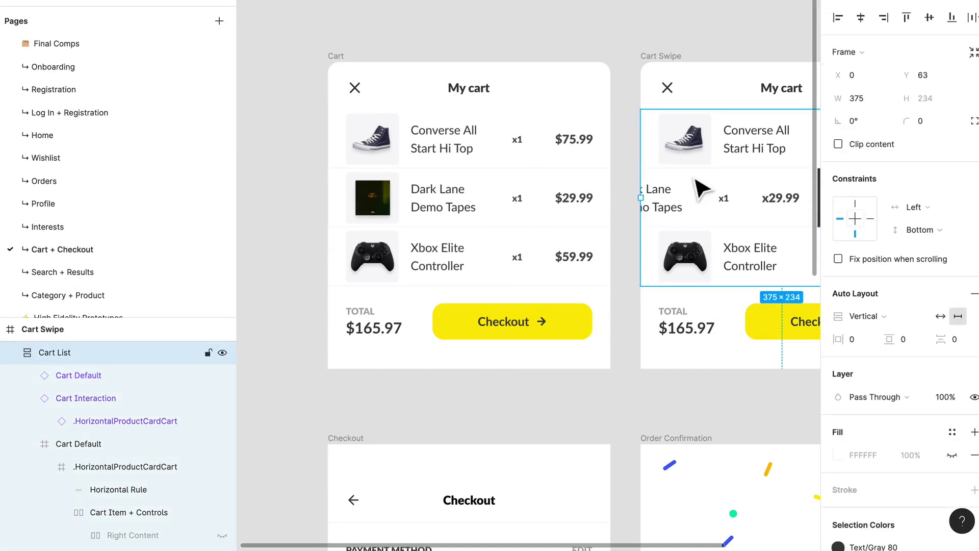
pyautogui.hotkey('ctrl', 'v')
pyautogui.moveTo(700, 200); pyautogui.dragTo(727, 119)
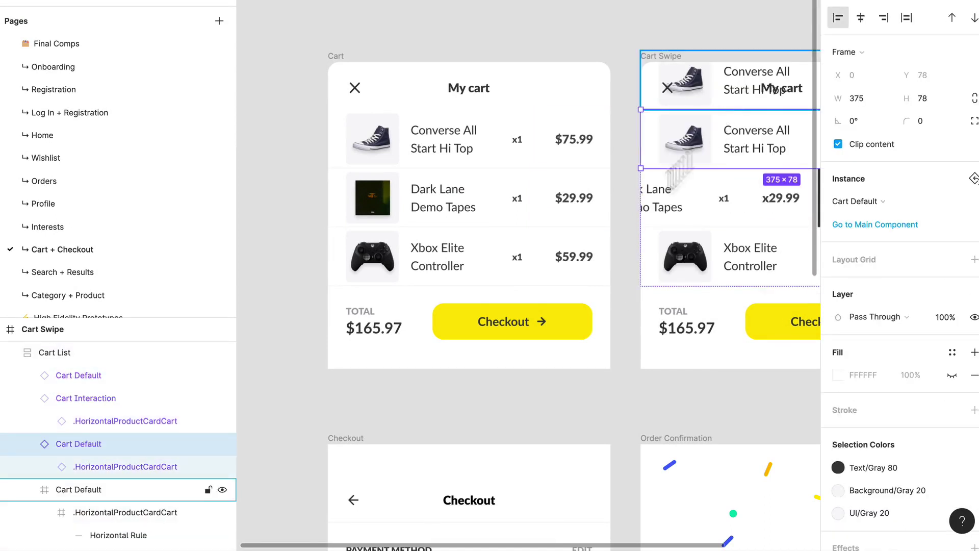
pyautogui.click(109, 492)
pyautogui.press('Delete')
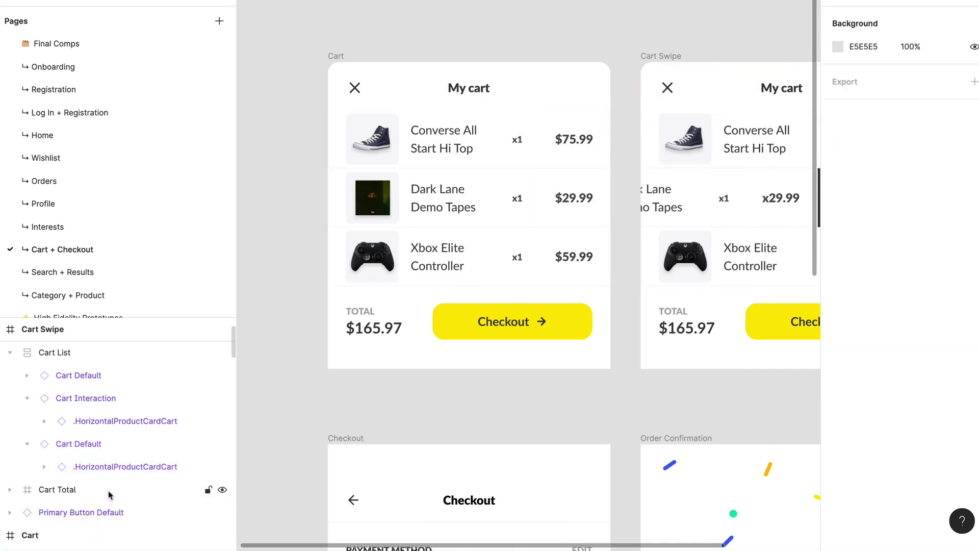
pyautogui.moveTo(411, 321)
pyautogui.mouseDown()
pyautogui.moveTo(514, 306)
pyautogui.moveTo(558, 321)
pyautogui.mouseUp()
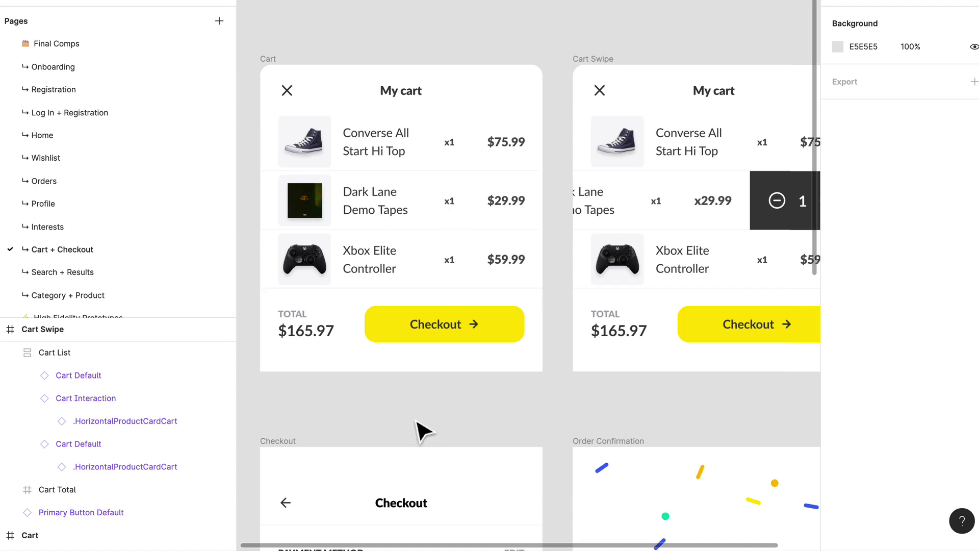
pyautogui.hscroll(5, 590, 385)
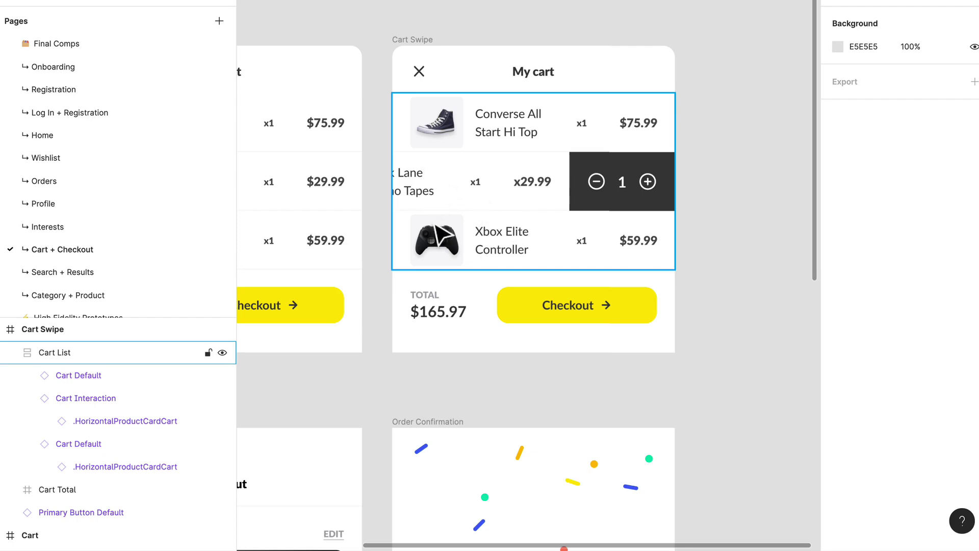
pyautogui.hscroll(-3, 444, 230)
pyautogui.scroll(-1, 443, 229)
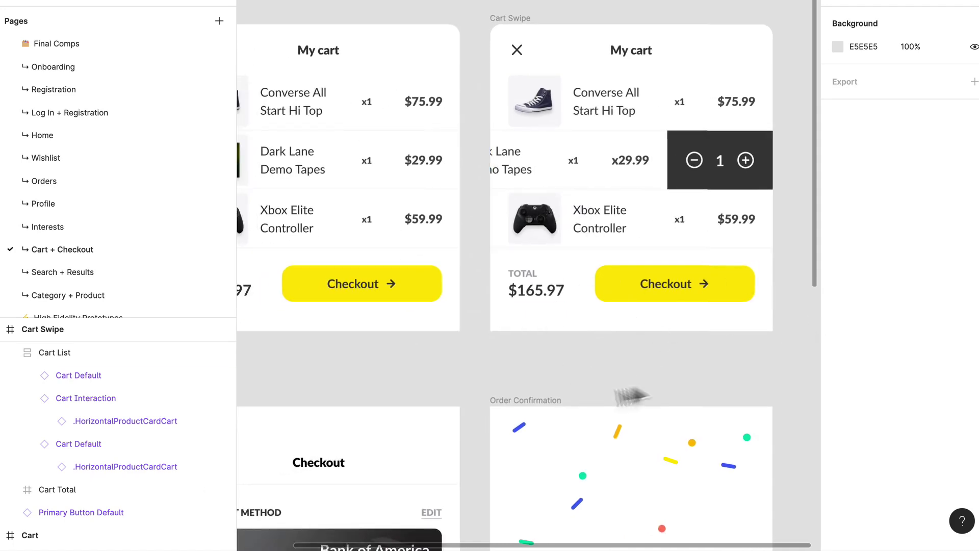
pyautogui.hscroll(-5, 578, 382)
pyautogui.scroll(-1, 579, 382)
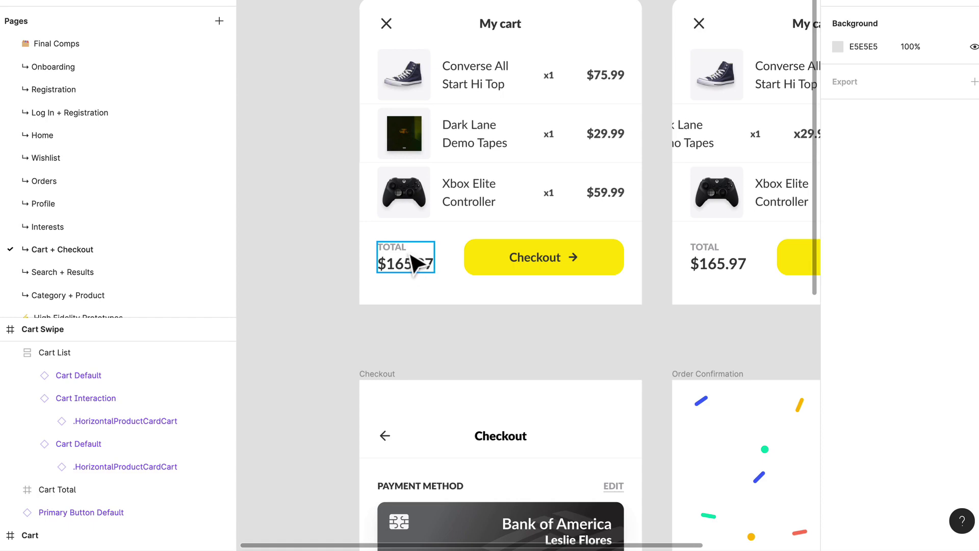
pyautogui.doubleClick(410, 255)
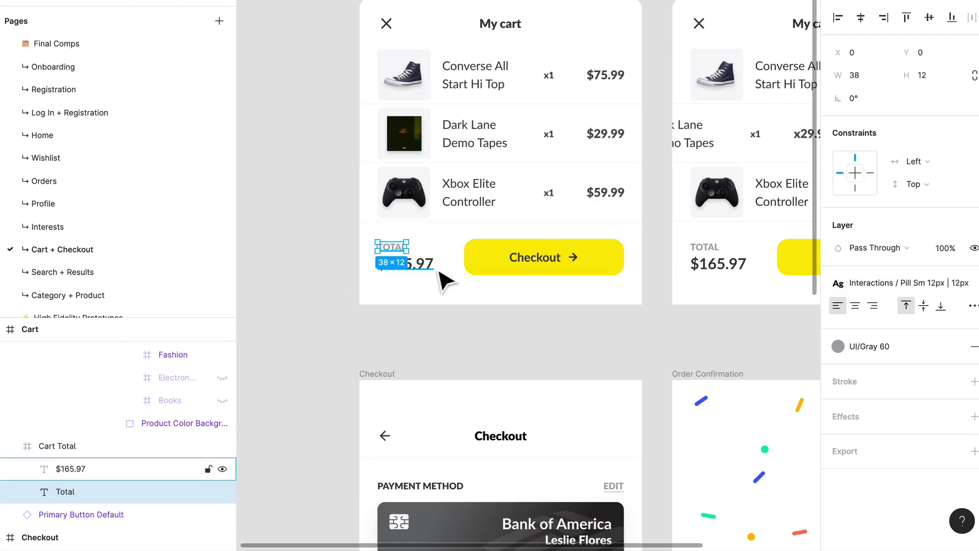
pyautogui.click(554, 273)
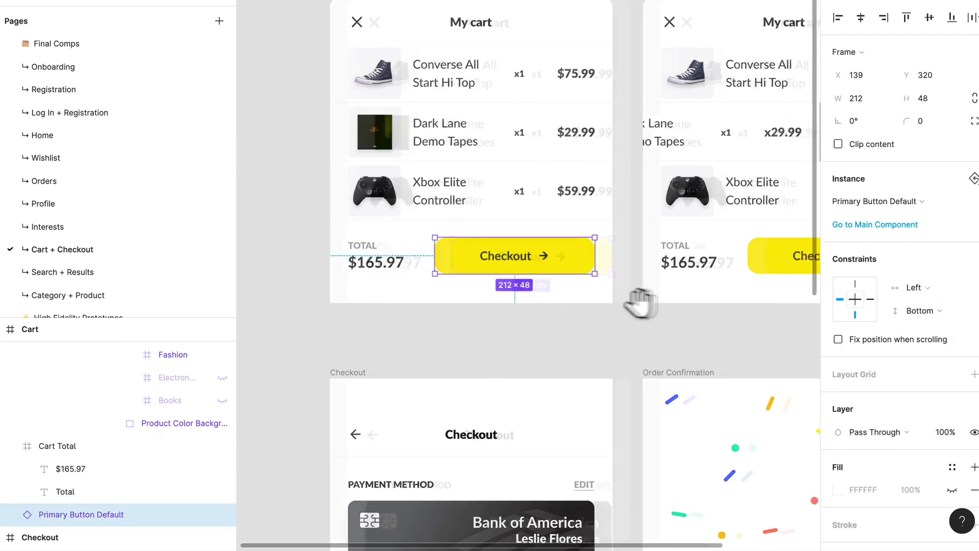
pyautogui.moveTo(688, 308); pyautogui.dragTo(563, 304)
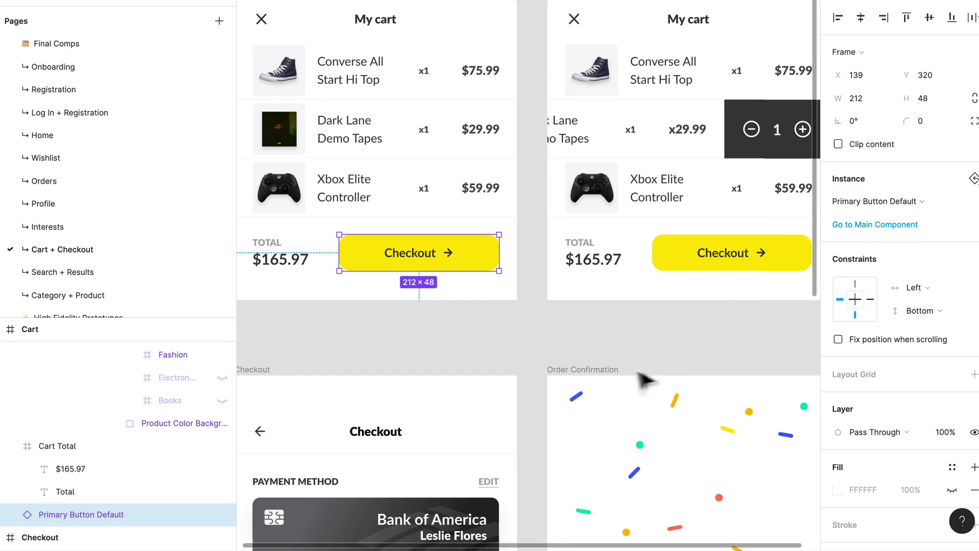
pyautogui.scroll(-1, 573, 357)
pyautogui.scroll(-3, 382, 297)
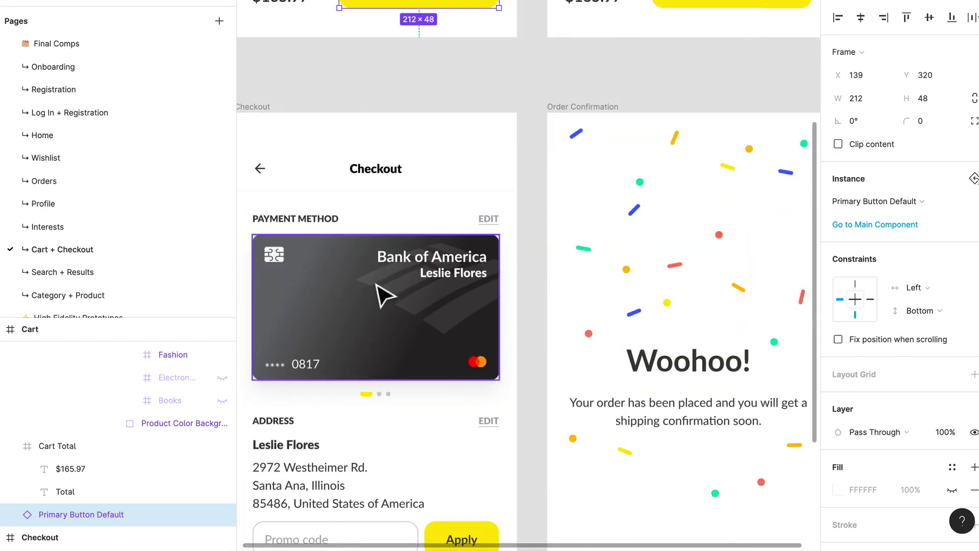
pyautogui.scroll(-5, 353, 241)
pyautogui.scroll(5, 353, 243)
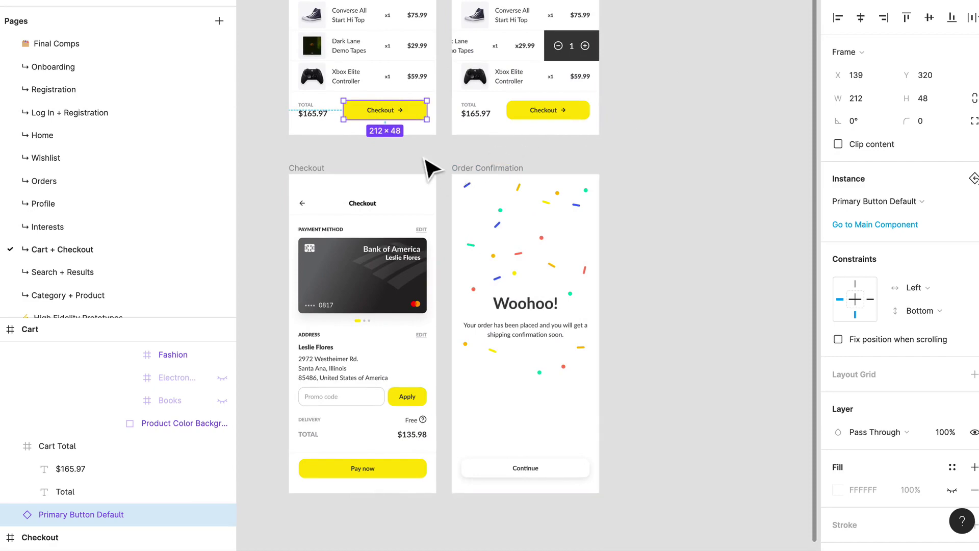
pyautogui.click(432, 167)
pyautogui.scroll(2, 339, 260)
pyautogui.scroll(2, 350, 300)
pyautogui.moveTo(358, 299); pyautogui.dragTo(403, 251)
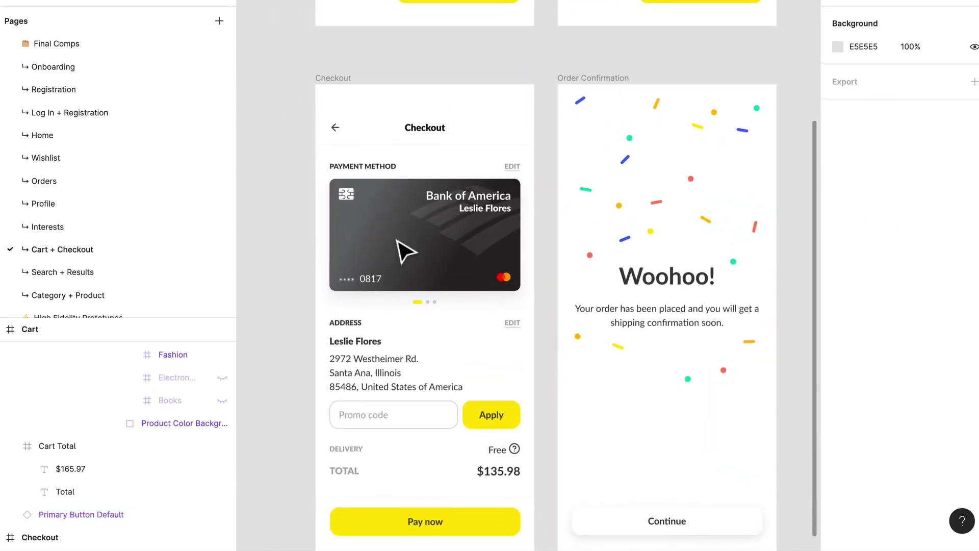
pyautogui.click(492, 285)
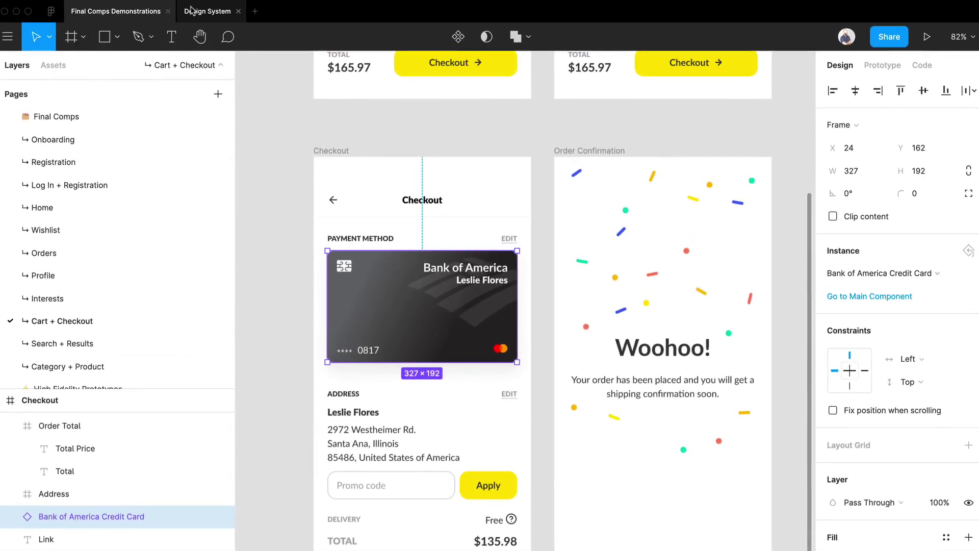
pyautogui.click(191, 11)
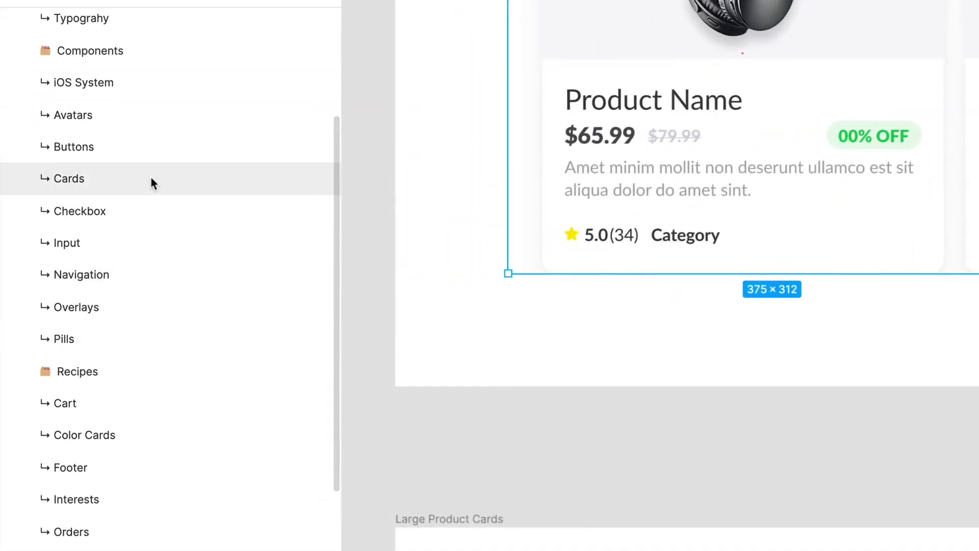
pyautogui.click(151, 177)
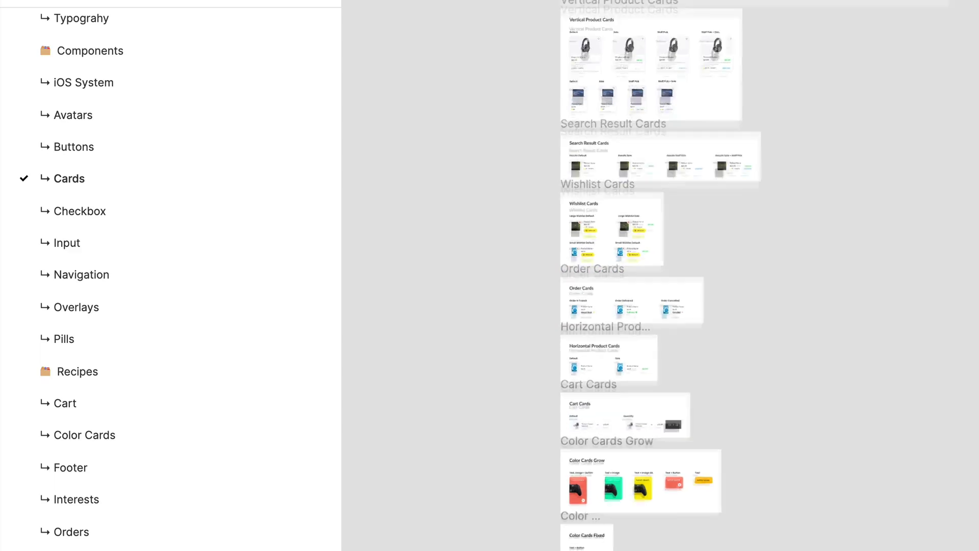
pyautogui.scroll(-5, 615, 541)
pyautogui.scroll(10, 808, 503)
pyautogui.scroll(-10, 721, 389)
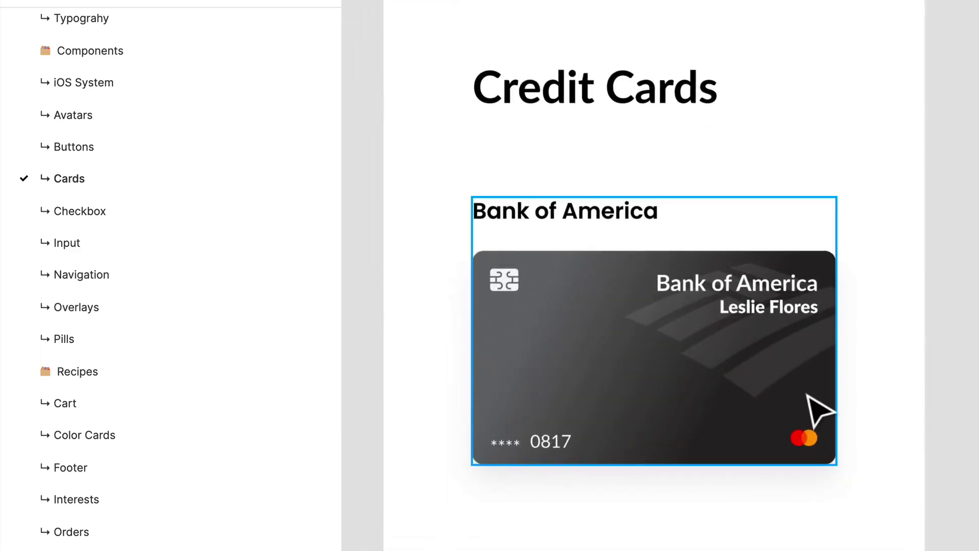
pyautogui.click(818, 409)
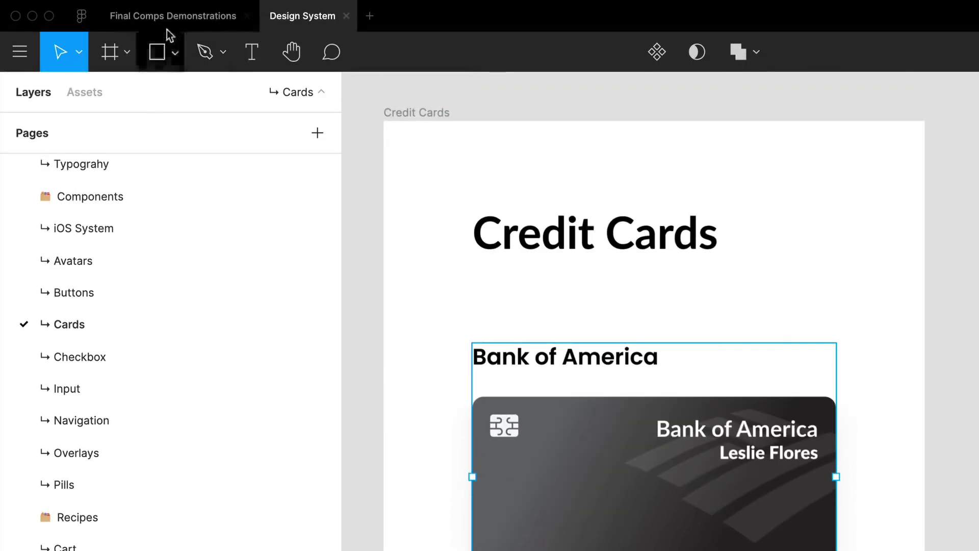
pyautogui.click(165, 16)
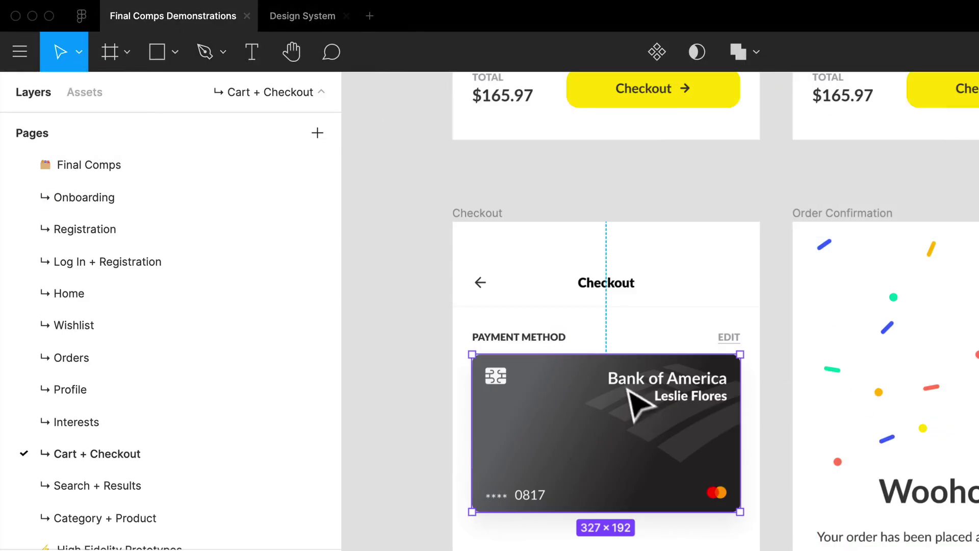
pyautogui.click(658, 547)
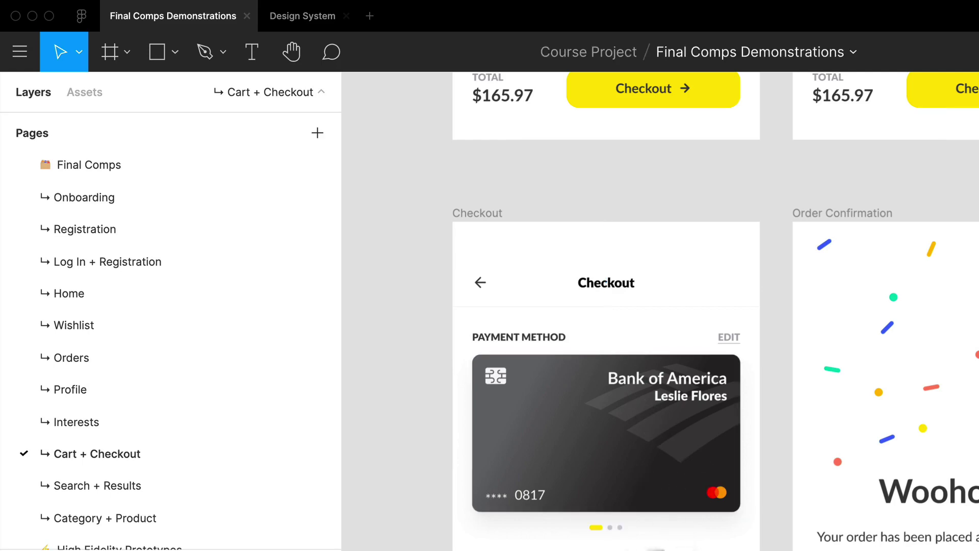
pyautogui.scroll(5, 618, 529)
pyautogui.click(621, 530)
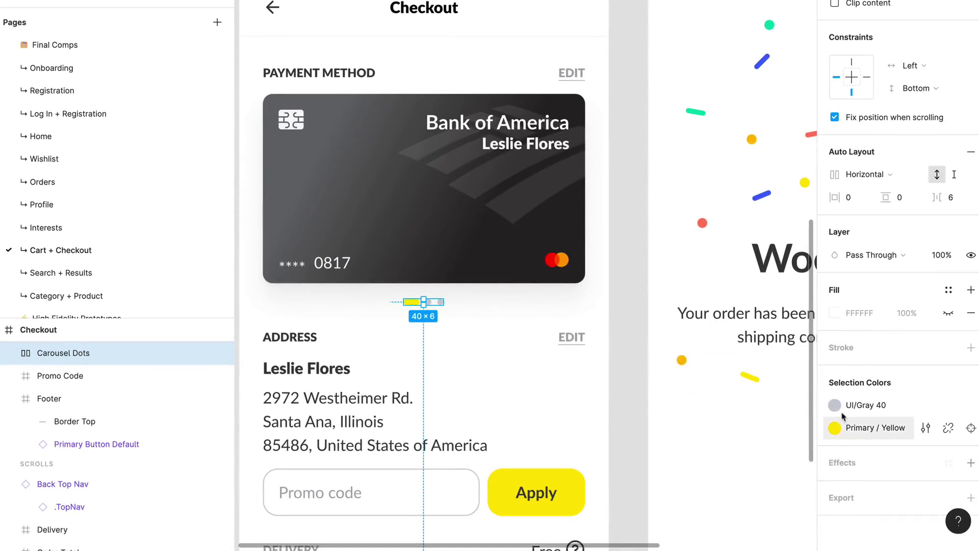
pyautogui.click(835, 428)
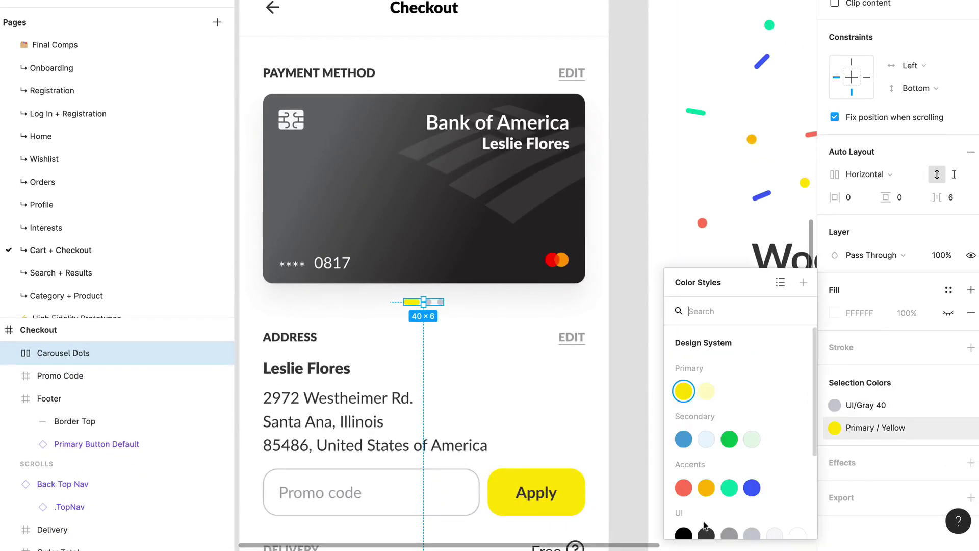
pyautogui.click(706, 533)
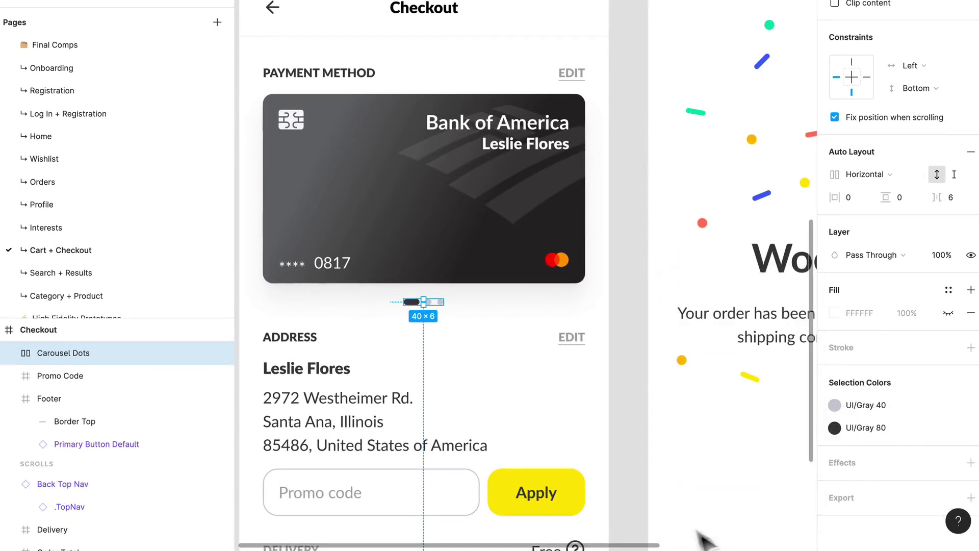
pyautogui.click(557, 296)
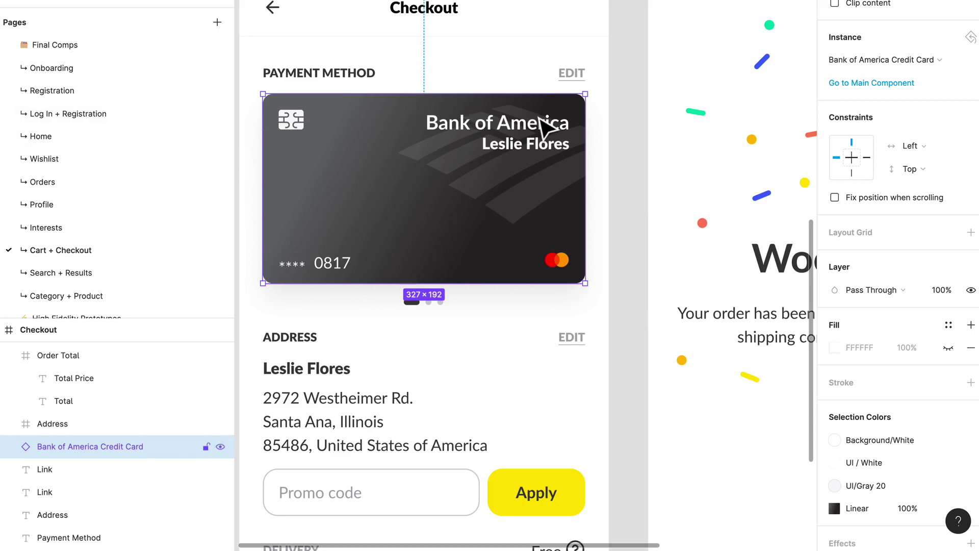
pyautogui.press('Escape')
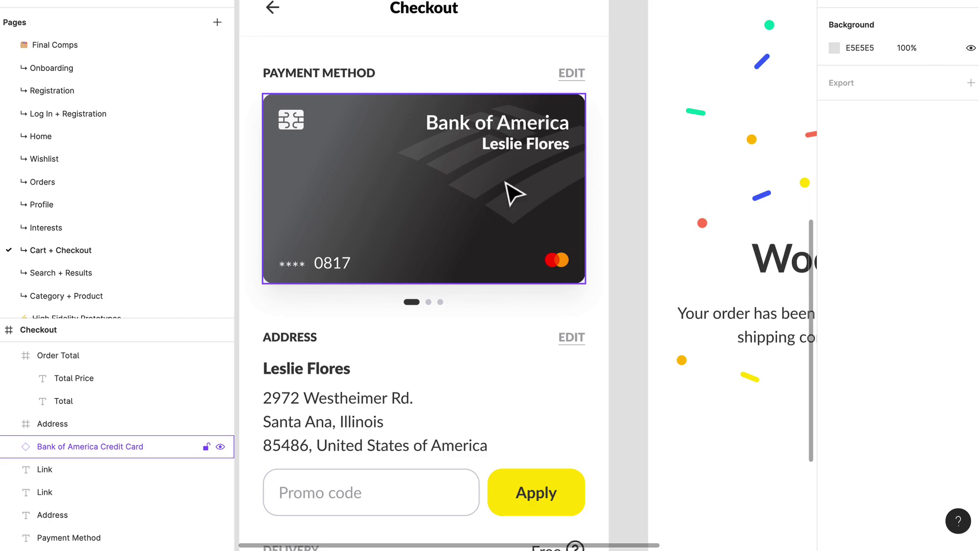
pyautogui.scroll(-3, 515, 193)
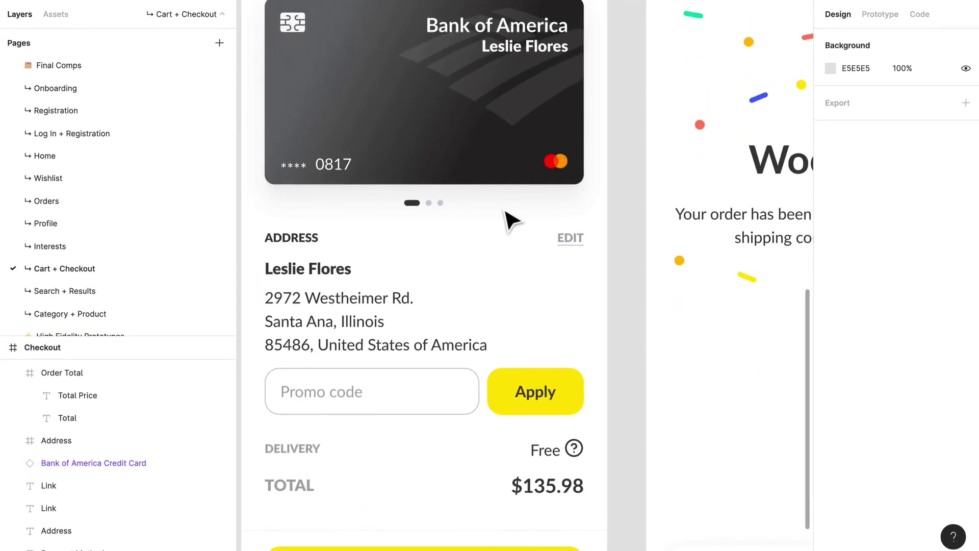
# - Select the Address and Promo Code frames and set their auto layout spacing to 16
pyautogui.click(468, 315)
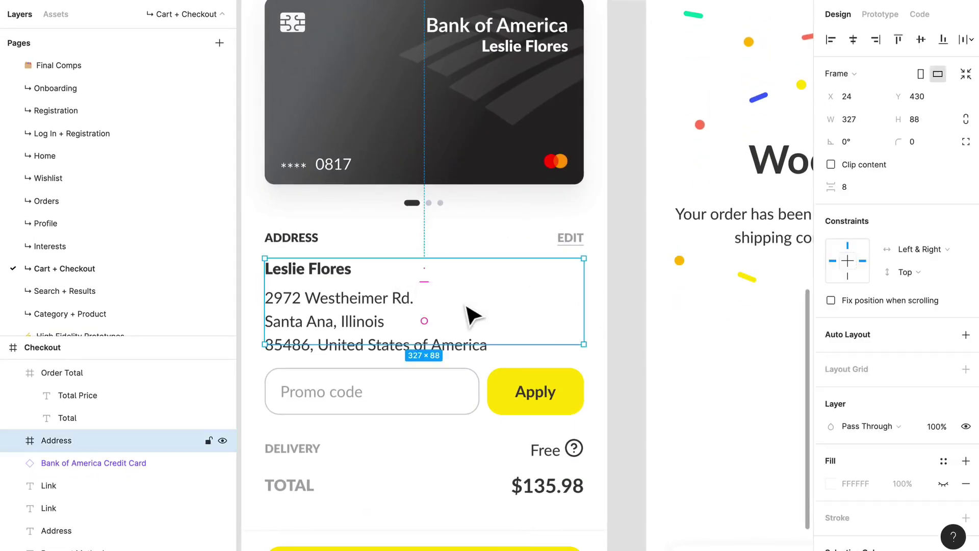
pyautogui.click(966, 74)
pyautogui.click(849, 187)
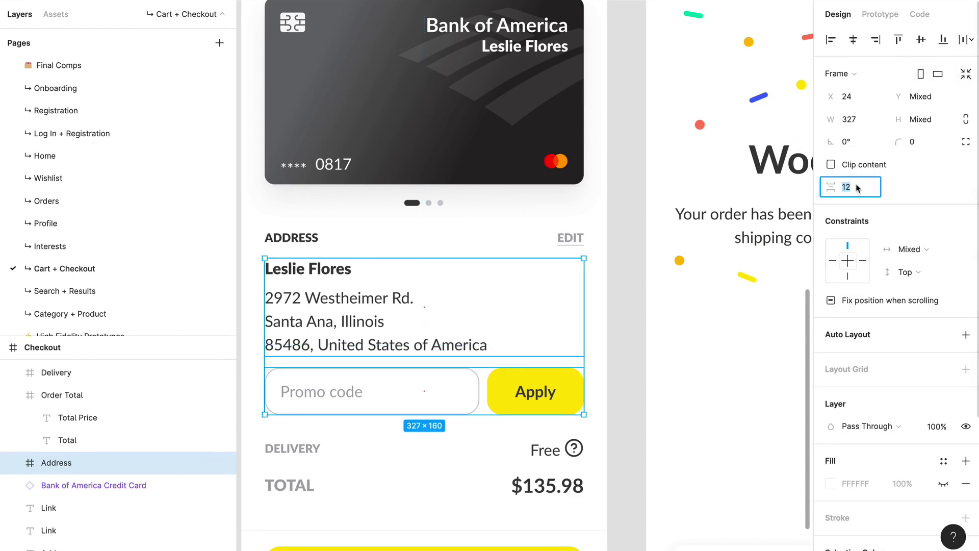
pyautogui.write('16')
pyautogui.press('Return')
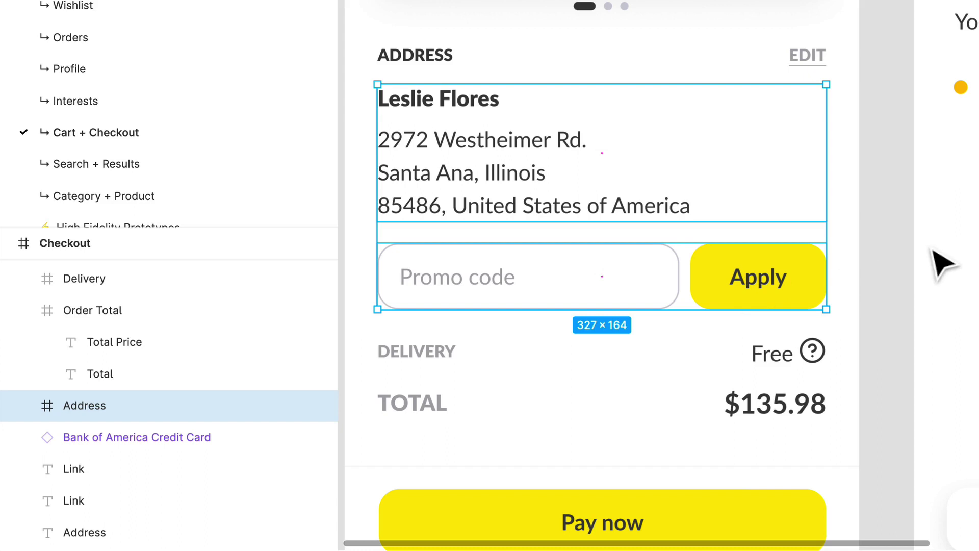
pyautogui.click(927, 269)
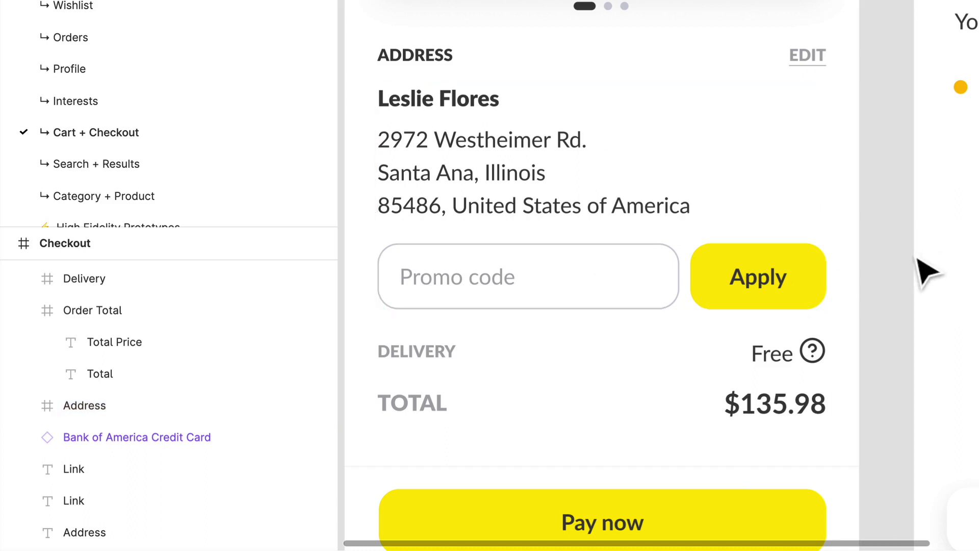
pyautogui.scroll(-2, 616, 258)
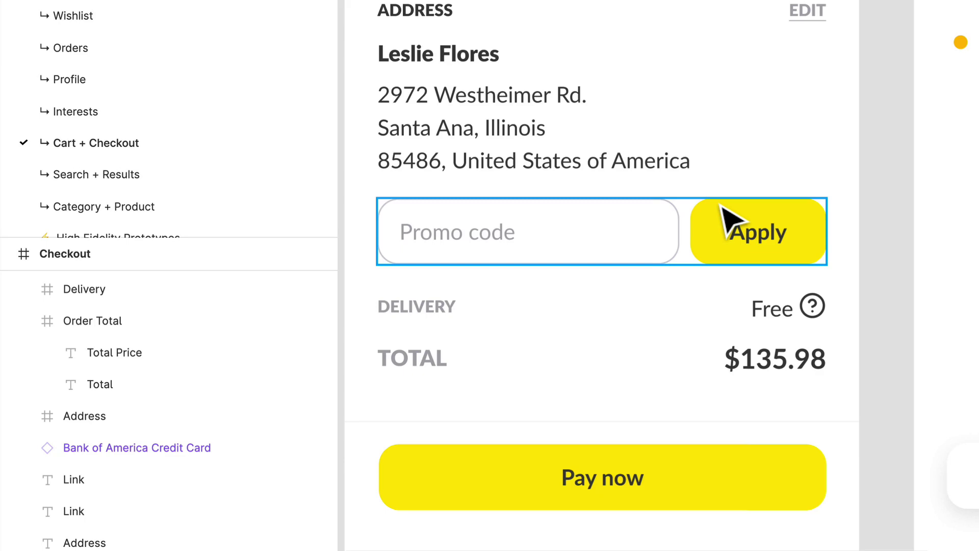
pyautogui.click(656, 262)
pyautogui.doubleClick(655, 263)
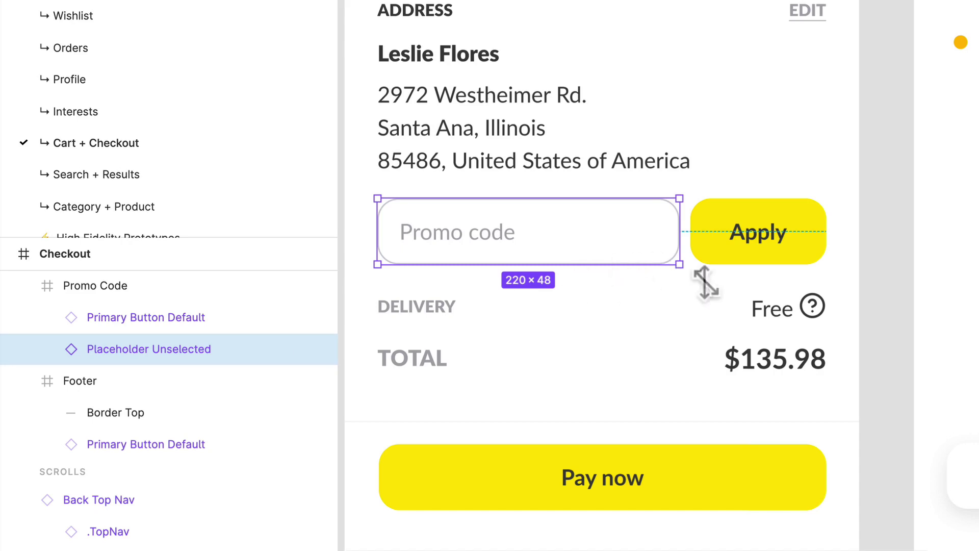
pyautogui.click(819, 246)
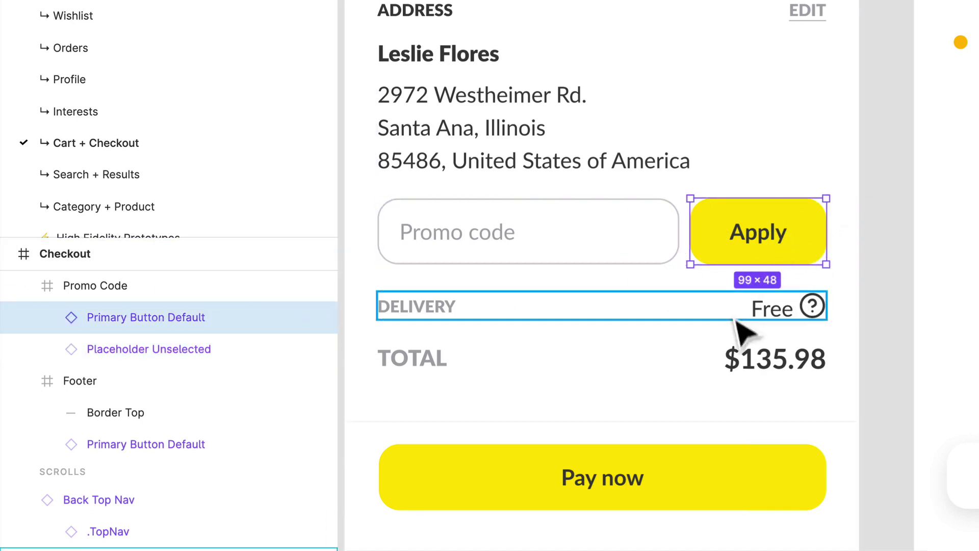
pyautogui.click(751, 310)
pyautogui.click(787, 353)
pyautogui.click(787, 306)
pyautogui.click(790, 359)
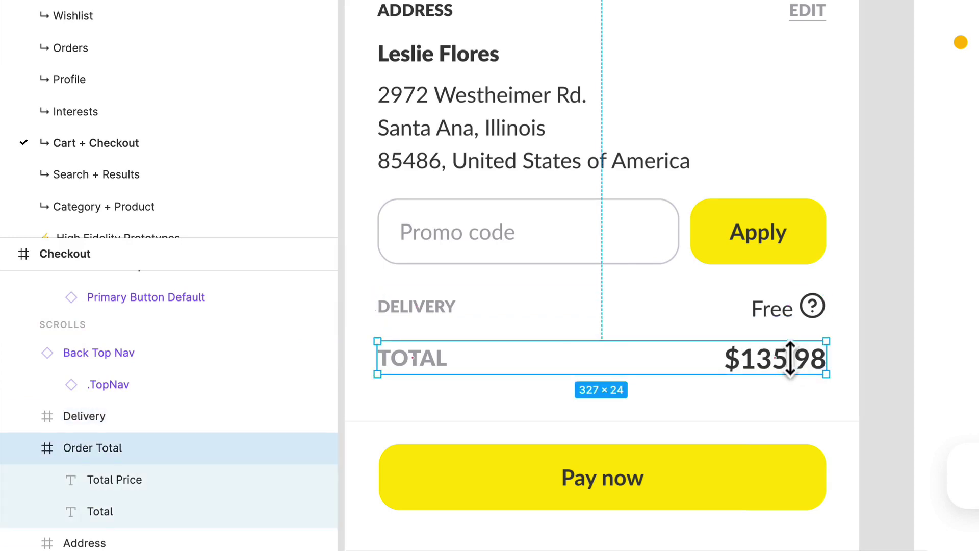
pyautogui.scroll(-3, 800, 393)
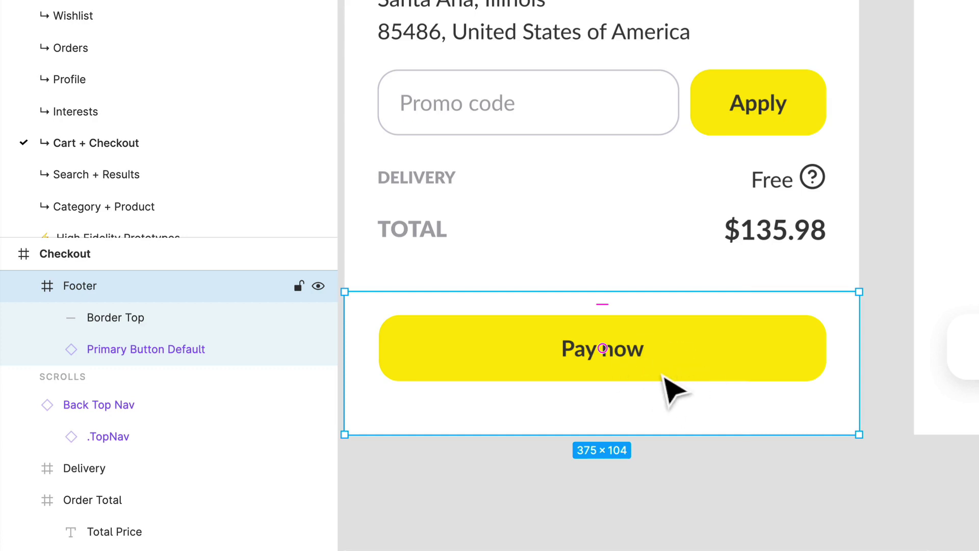
pyautogui.scroll(5, 627, 105)
pyautogui.scroll(5, 634, 102)
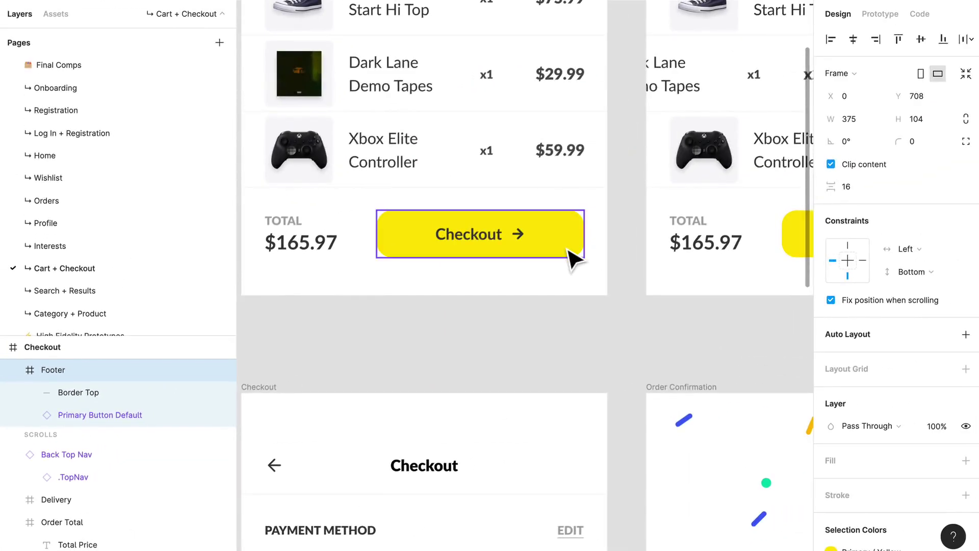
pyautogui.scroll(-4, 574, 260)
pyautogui.scroll(-2, 574, 260)
pyautogui.scroll(-1, 574, 260)
pyautogui.scroll(-3, 574, 260)
pyautogui.scroll(-3, 573, 260)
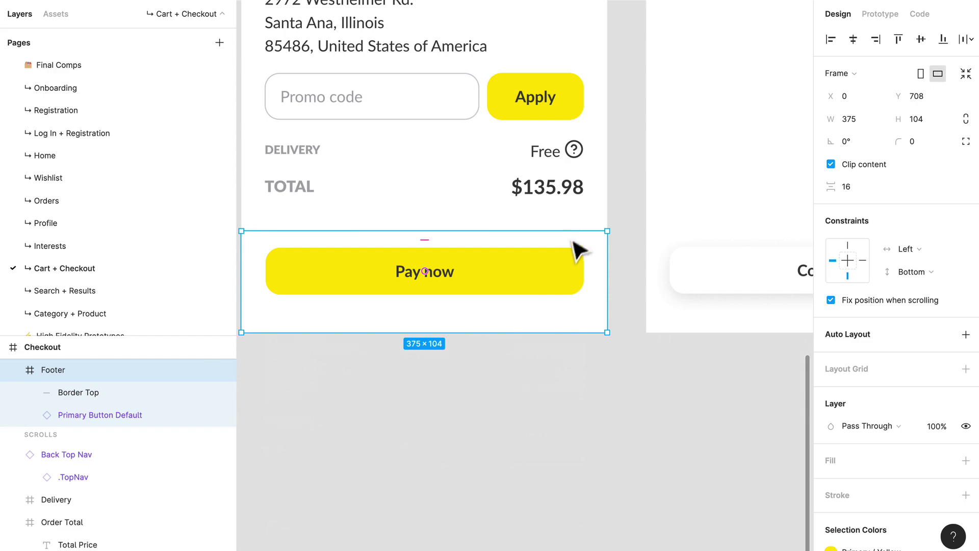
pyautogui.scroll(-2, 578, 244)
pyautogui.scroll(-2, 579, 241)
pyautogui.scroll(-2, 579, 229)
pyautogui.scroll(1, 509, 337)
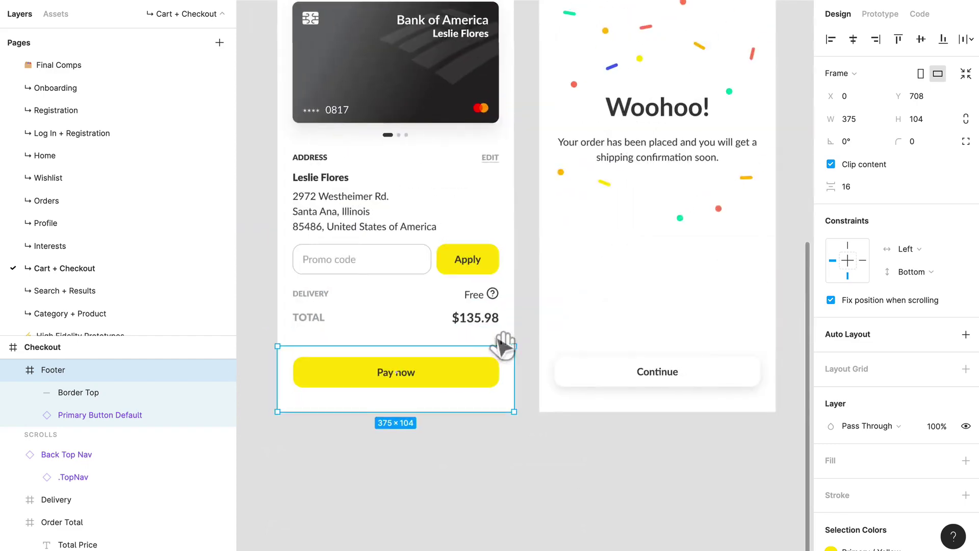
pyautogui.scroll(3, 546, 242)
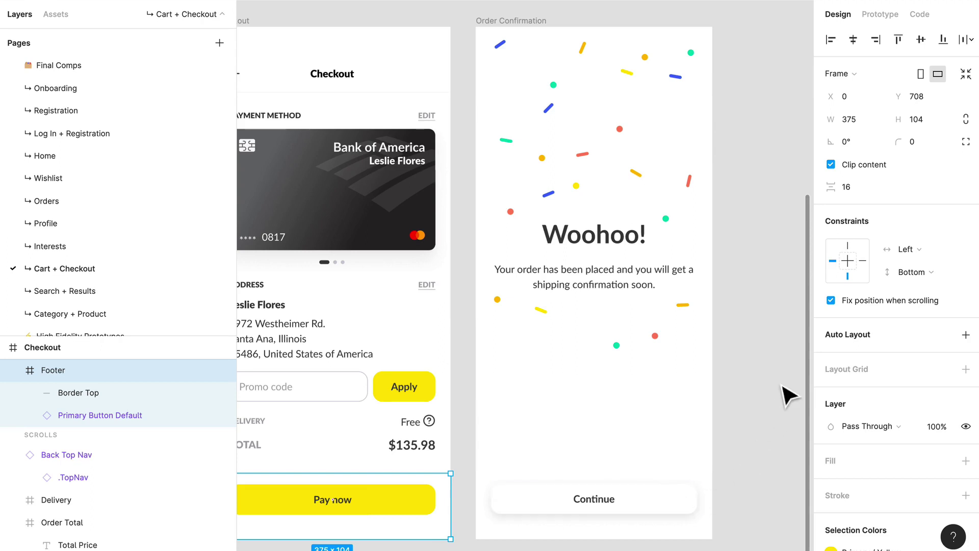
pyautogui.click(748, 165)
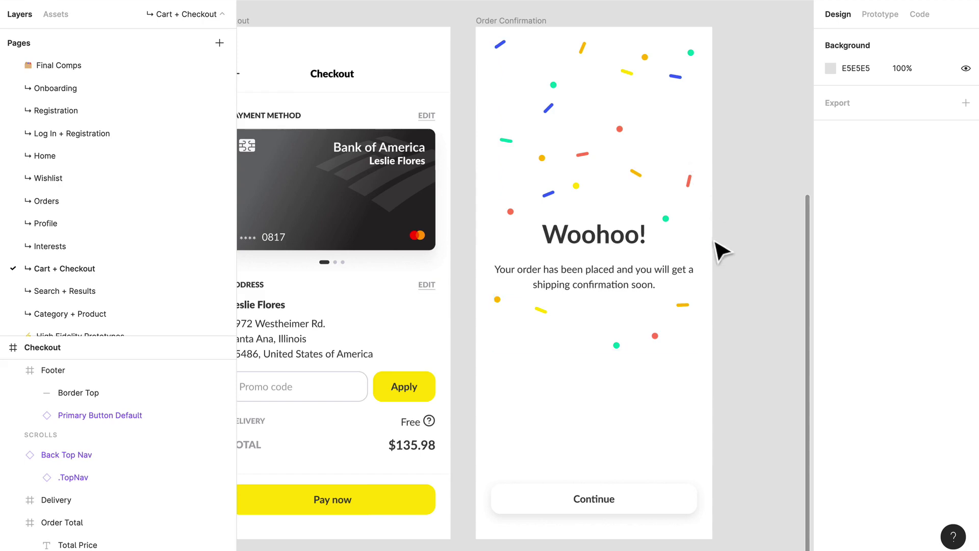
pyautogui.click(674, 174)
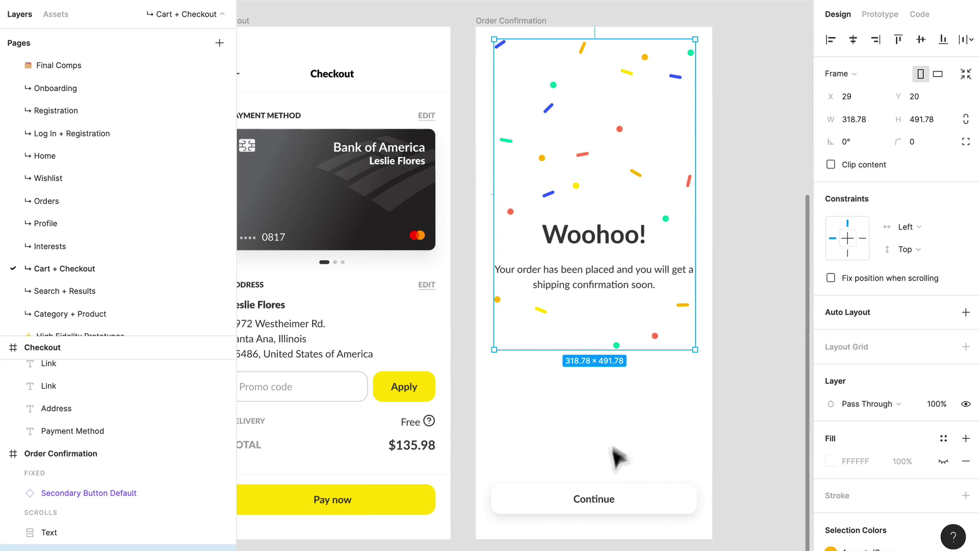
pyautogui.click(616, 507)
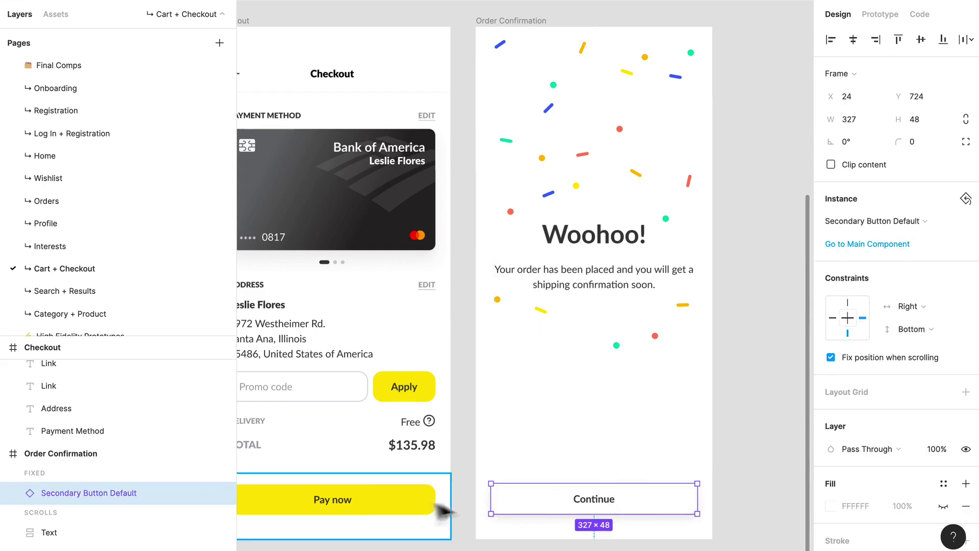
pyautogui.click(623, 543)
pyautogui.click(613, 509)
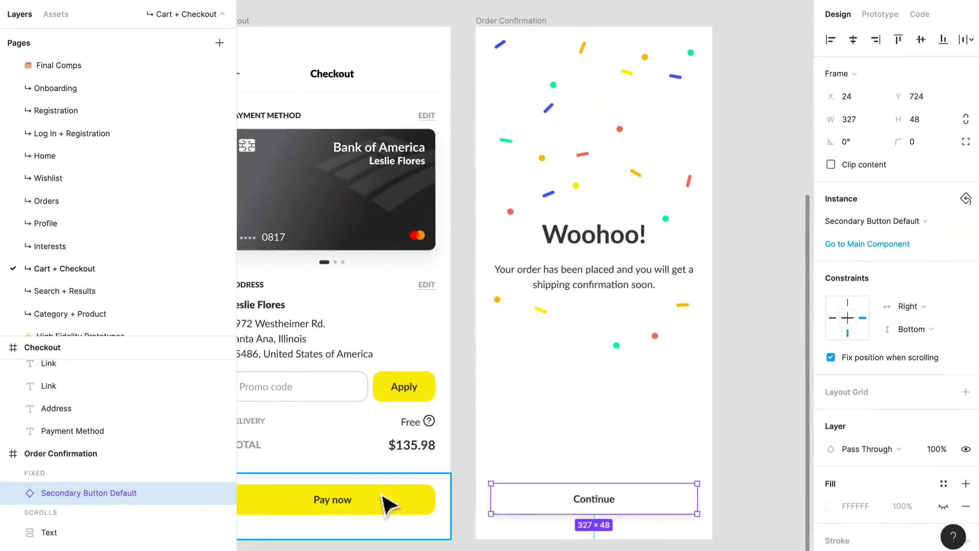
pyautogui.scroll(5, 404, 513)
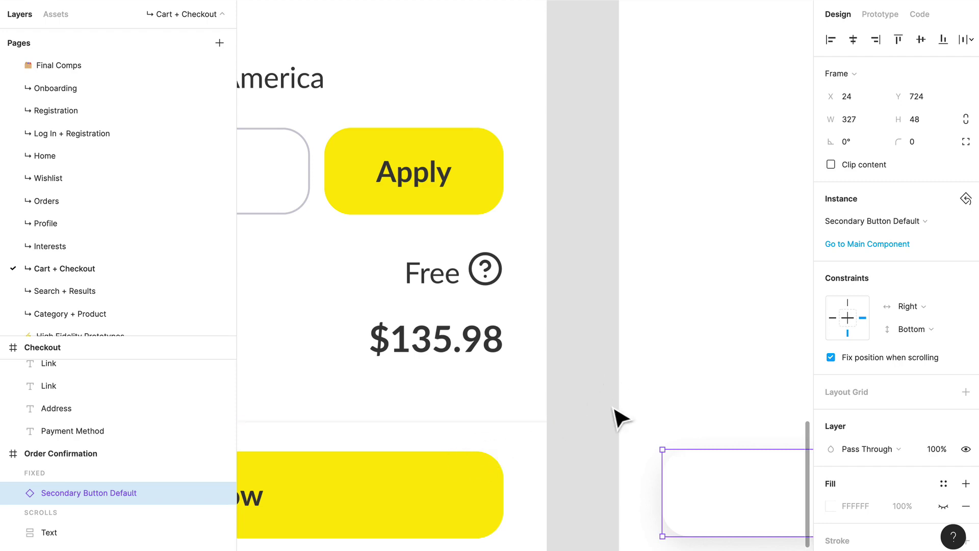
pyautogui.scroll(-1, 627, 420)
pyautogui.scroll(-2, 694, 403)
pyautogui.hscroll(5, 601, 415)
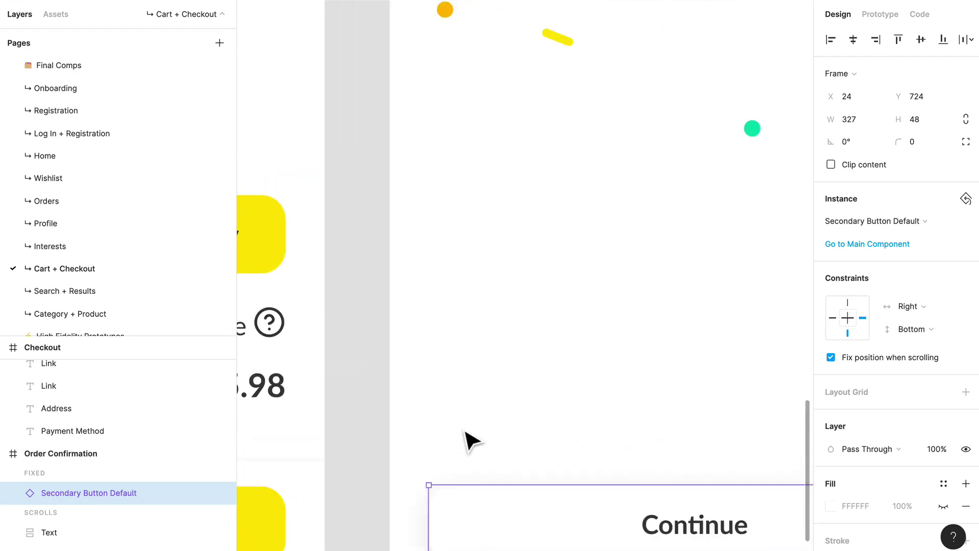
pyautogui.scroll(-2, 468, 442)
pyautogui.click(503, 404)
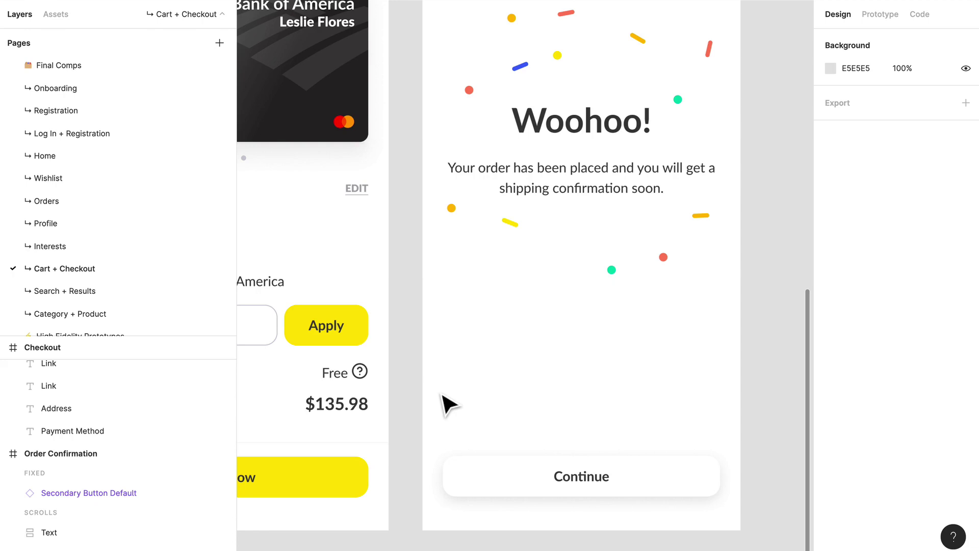
pyautogui.scroll(-5, 404, 350)
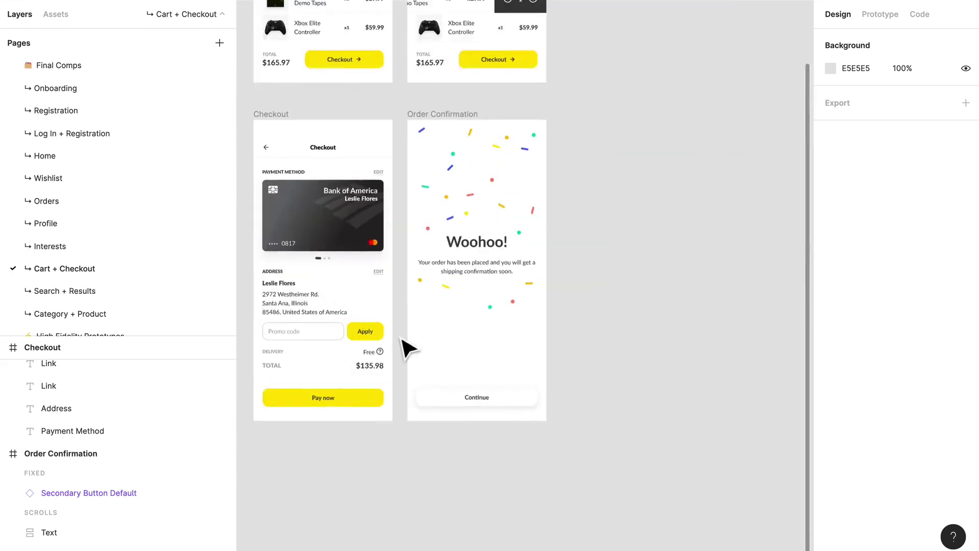